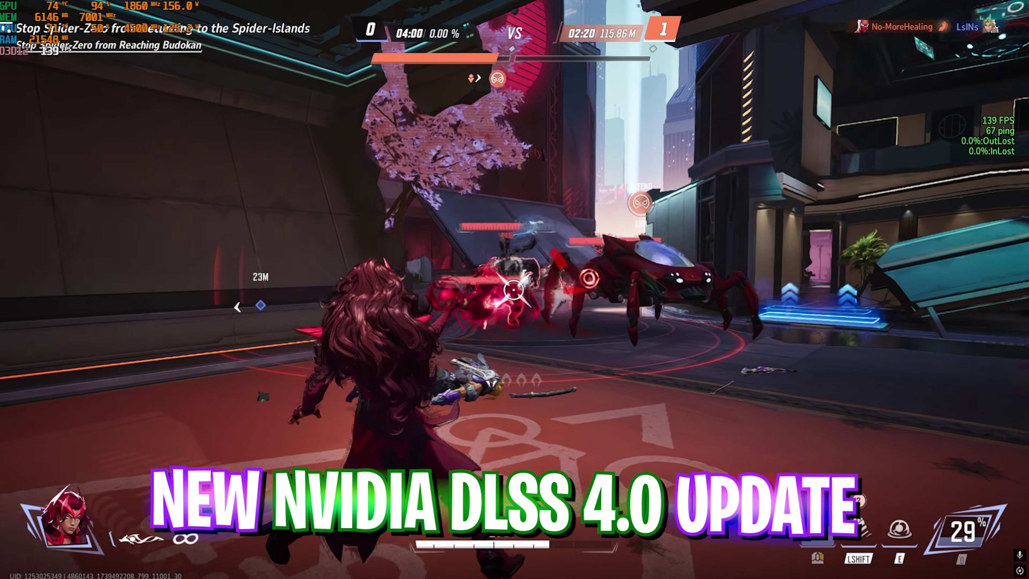
Step: Attack the enemies by the spider vehicle with E, a right-click attack, and a Shift Mystic Projection
{"action": "key", "text": "e"}
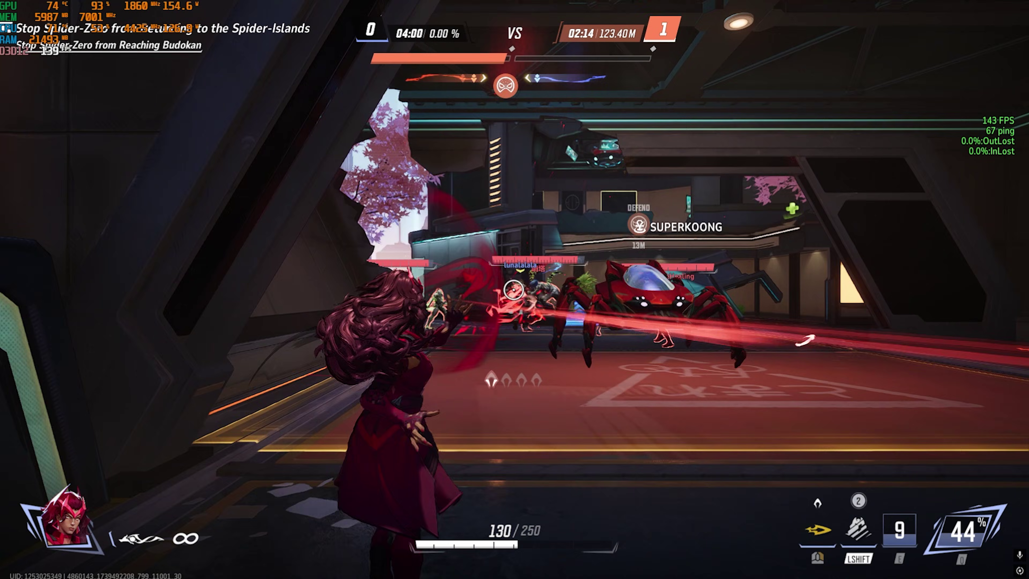
{"action": "right_click", "coordinate": [513, 289]}
{"action": "key", "text": "shift"}
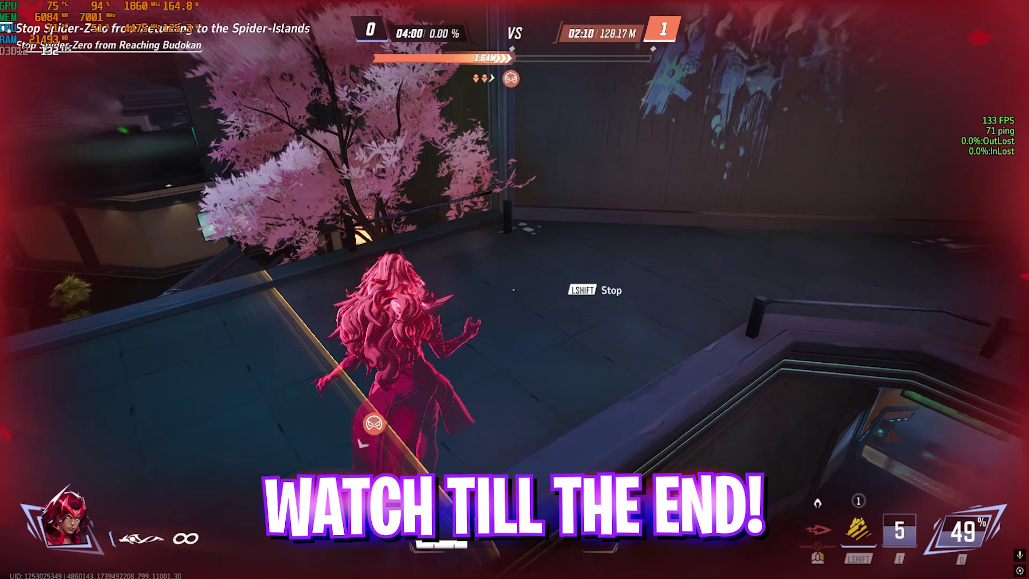
{"action": "key", "text": "shift"}
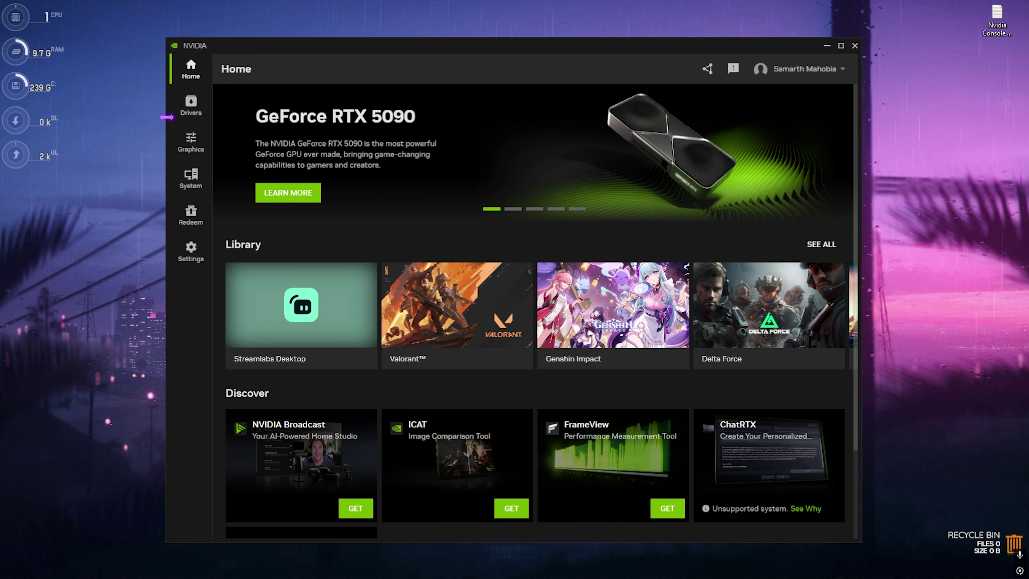
Step: Open the installed Game Ready Driver 572.42 details and scroll through its release notes
{"action": "left_click", "coordinate": [195, 108]}
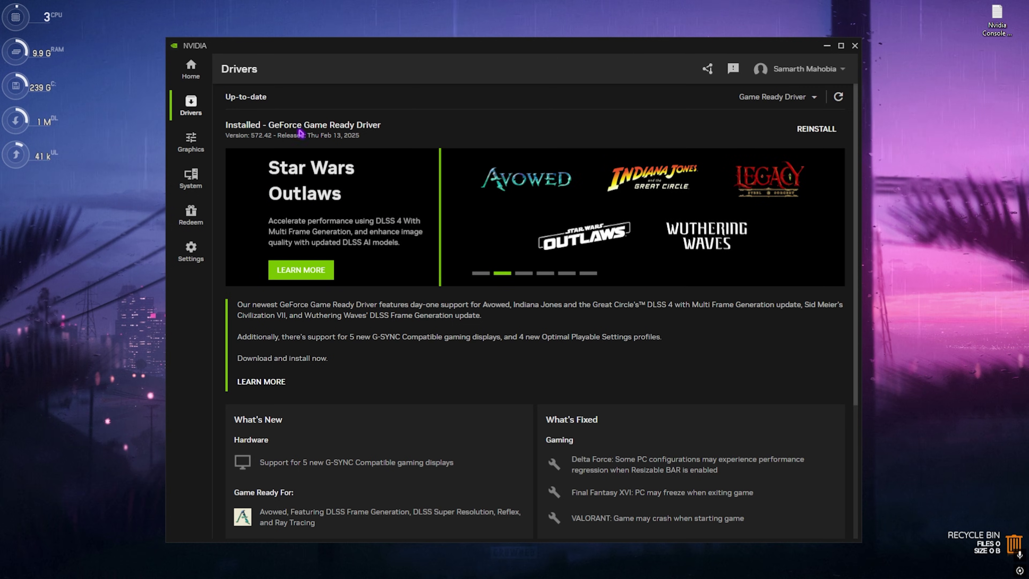
{"action": "scroll", "coordinate": [287, 357], "scroll_direction": "down", "scroll_amount": 4}
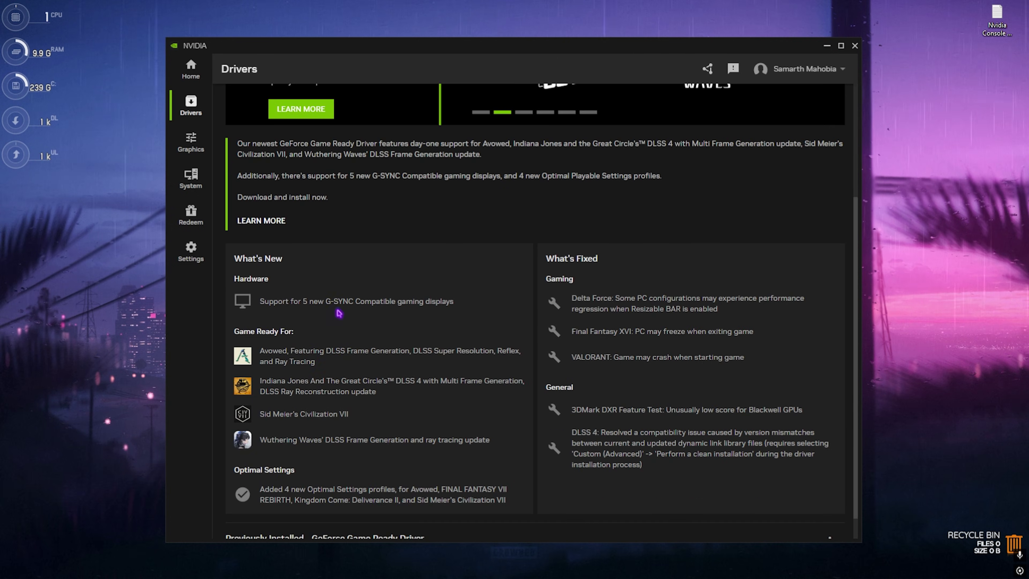
{"action": "scroll", "coordinate": [339, 313], "scroll_direction": "down", "scroll_amount": 1}
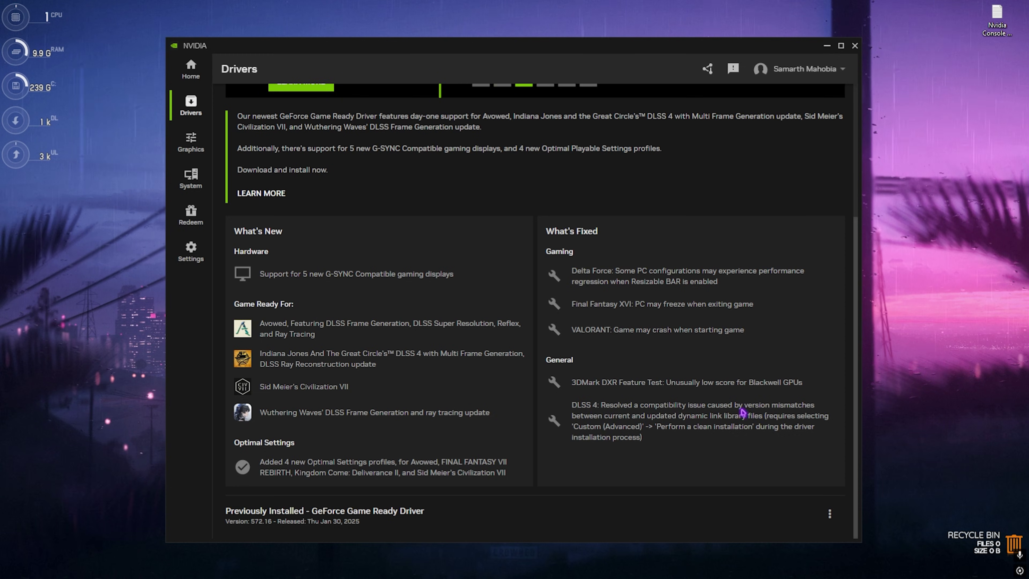
{"action": "scroll", "coordinate": [709, 404], "scroll_direction": "up", "scroll_amount": 7}
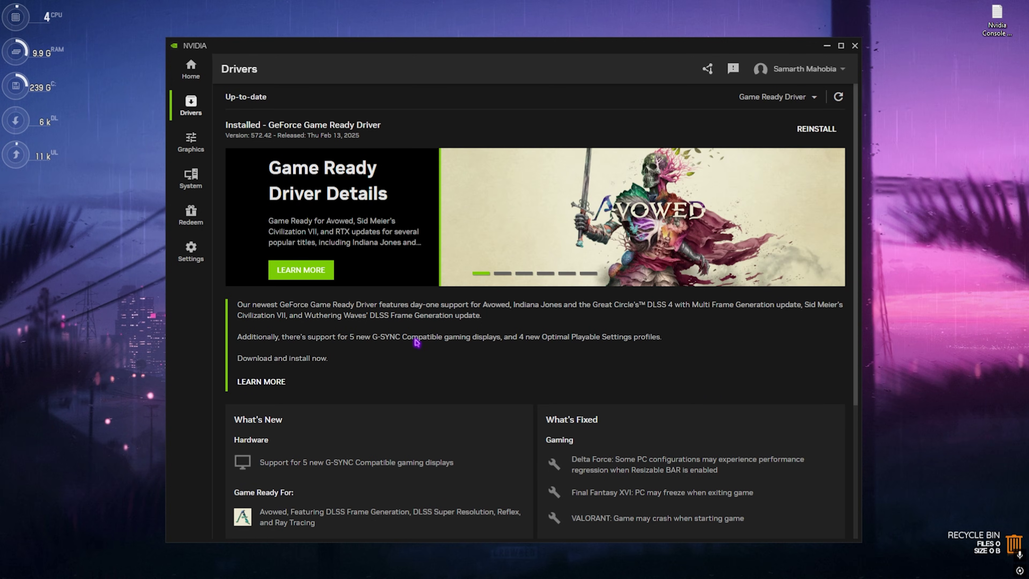
Step: Open Graphics program settings, review Marvel Rivals' driver settings, then minimize the NVIDIA app
{"action": "left_click", "coordinate": [190, 141]}
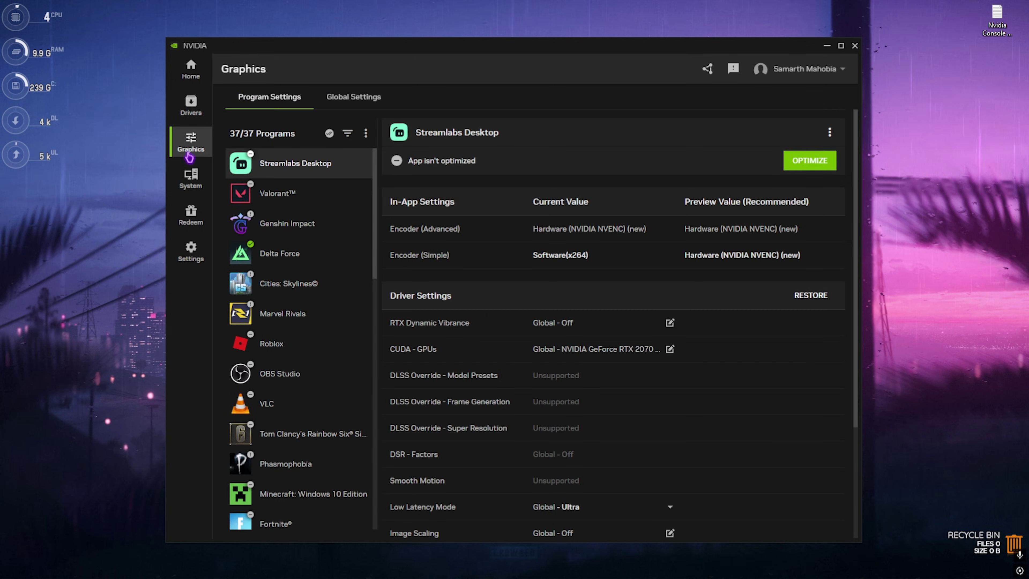
{"action": "left_click", "coordinate": [282, 320]}
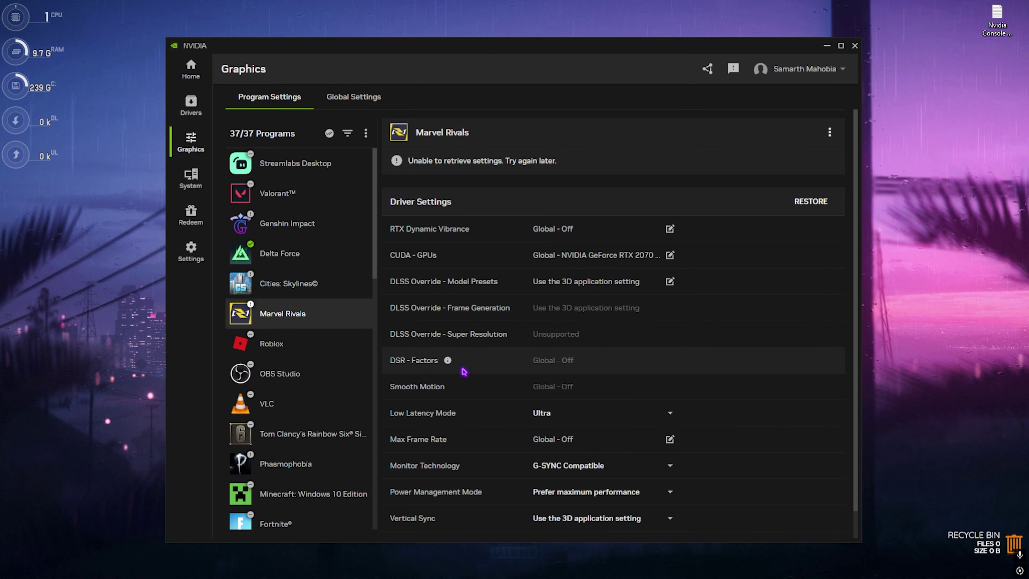
{"action": "left_click", "coordinate": [855, 45]}
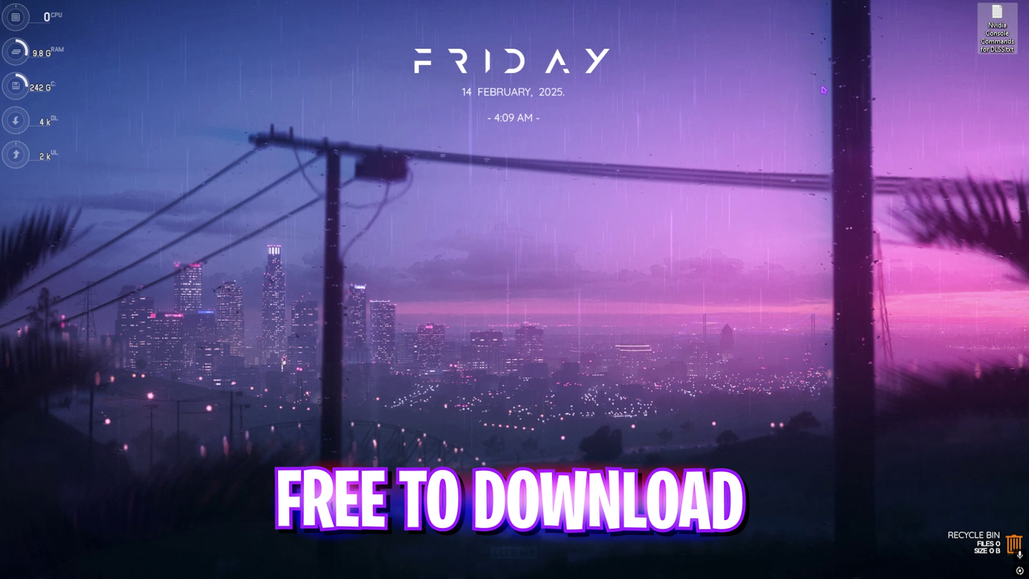
Step: Open the Nvidia Console Commands for DLSS notes, select the NvBackend Location path, and bring up Run
{"action": "key", "text": "Return"}
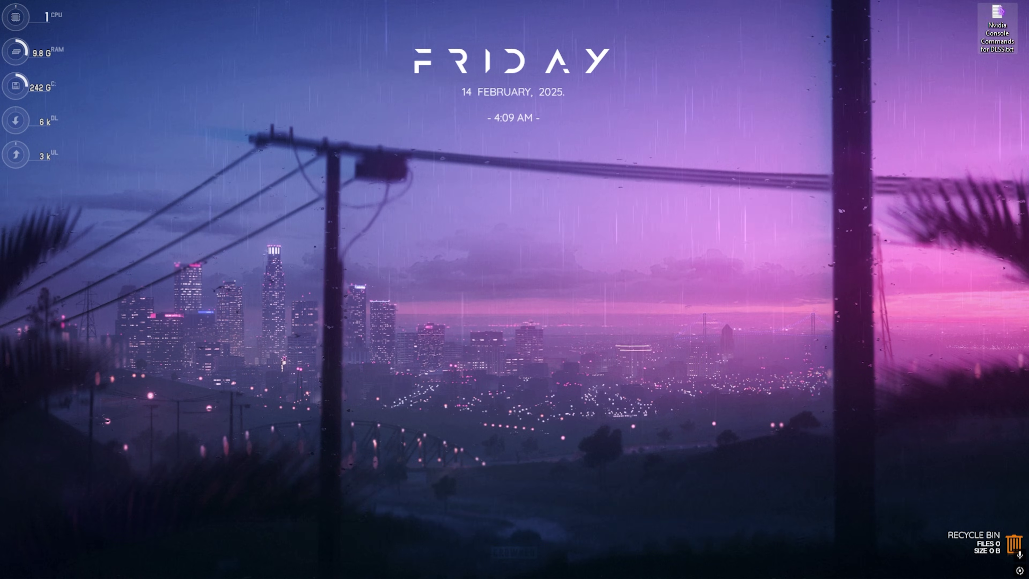
{"action": "left_click_drag", "start_coordinate": [424, 164], "coordinate": [470, 123]}
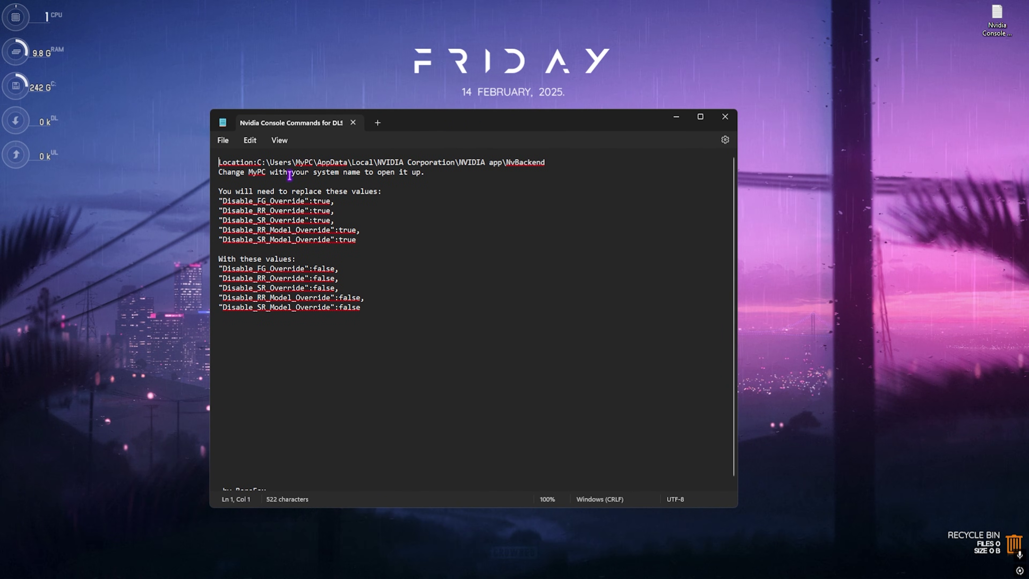
{"action": "double_click", "coordinate": [258, 169]}
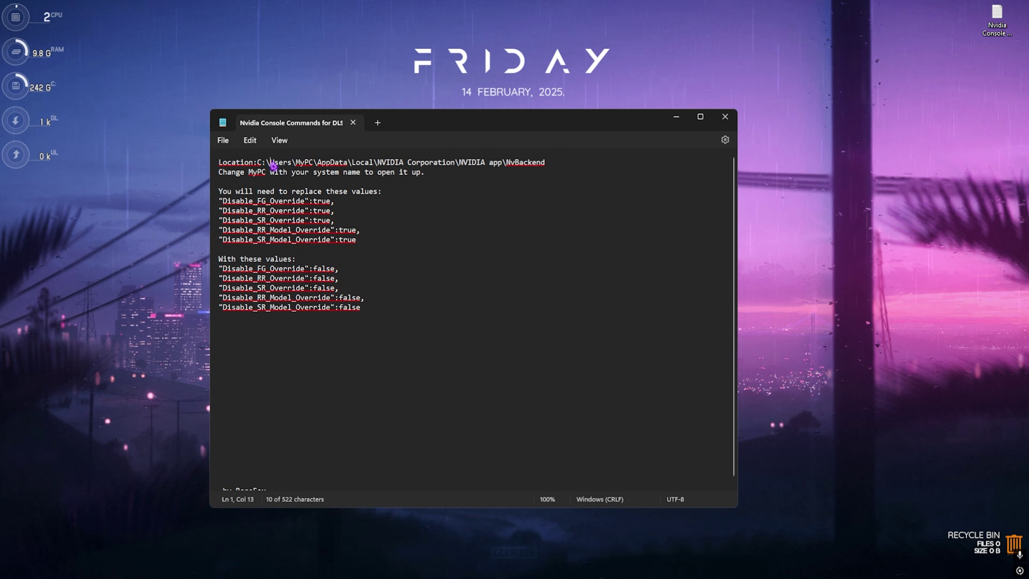
{"action": "left_click", "coordinate": [262, 164]}
{"action": "left_click_drag", "start_coordinate": [257, 163], "coordinate": [550, 163]}
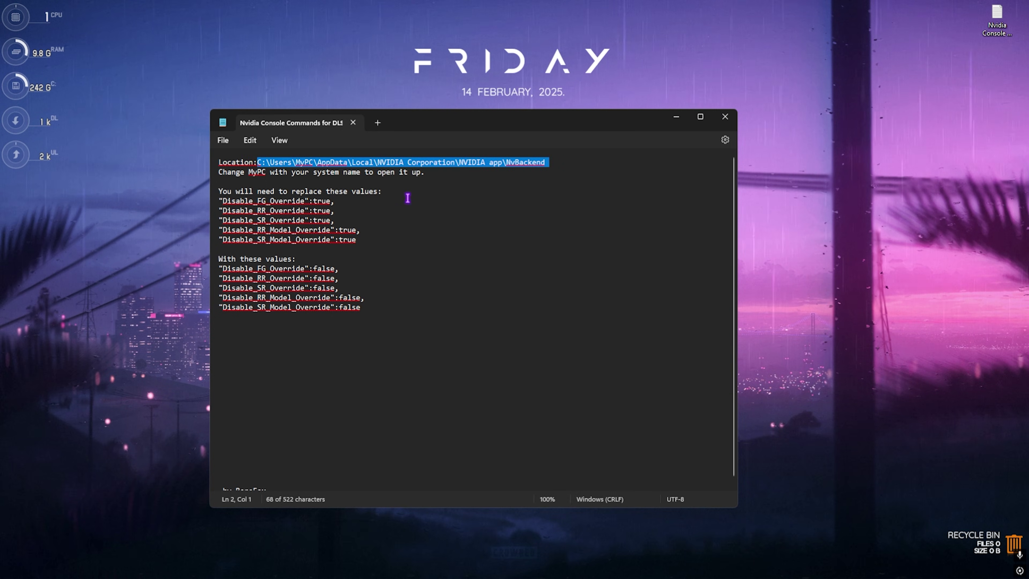
{"action": "right_click", "coordinate": [227, 208]}
{"action": "key", "text": "super+r"}
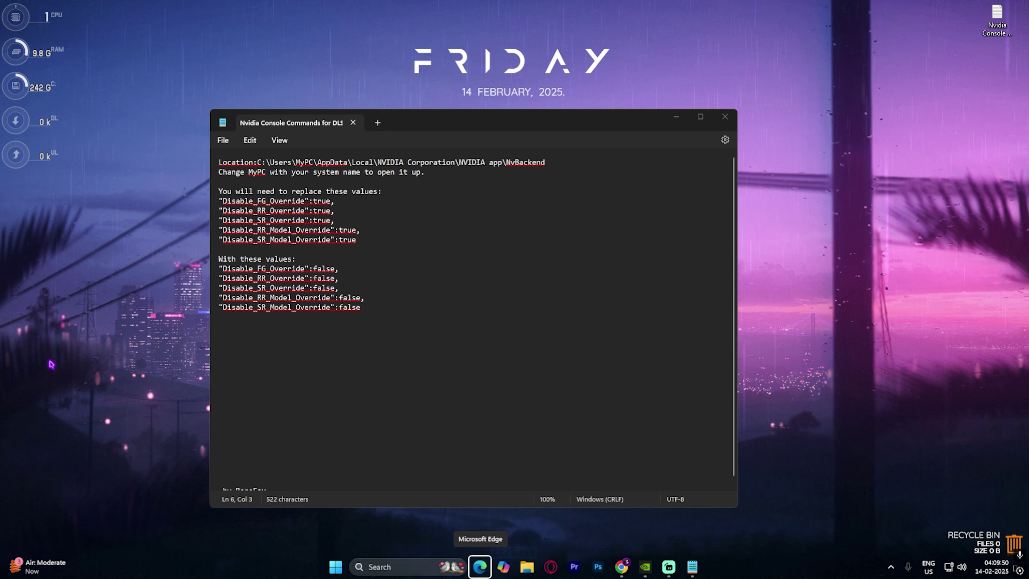
Step: Navigate from appdata to Local\NVIDIA Corporation\NVIDIA app\NvBackend
{"action": "type", "text": "appdata"}
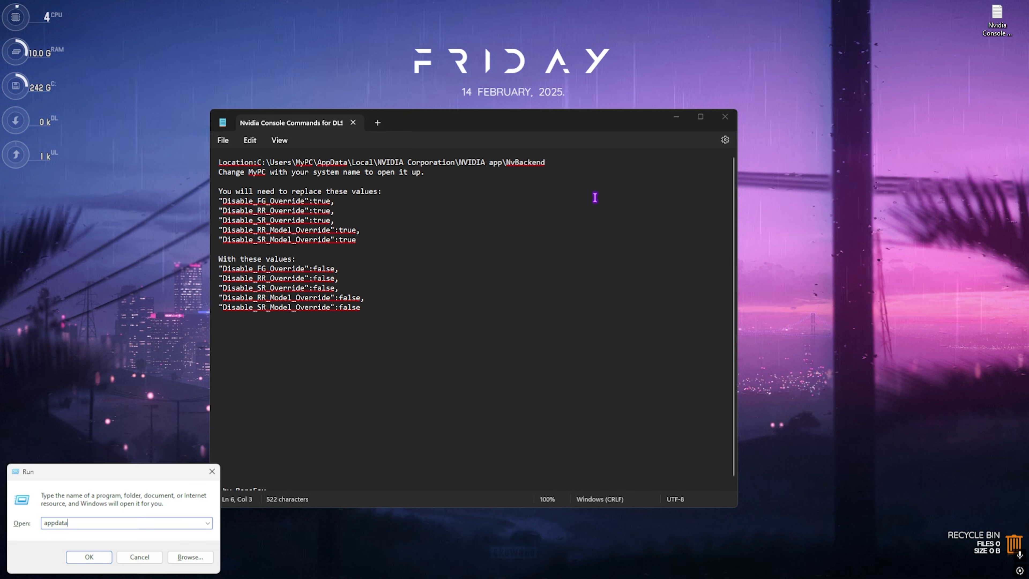
{"action": "key", "text": "Return"}
{"action": "double_click", "coordinate": [184, 97]}
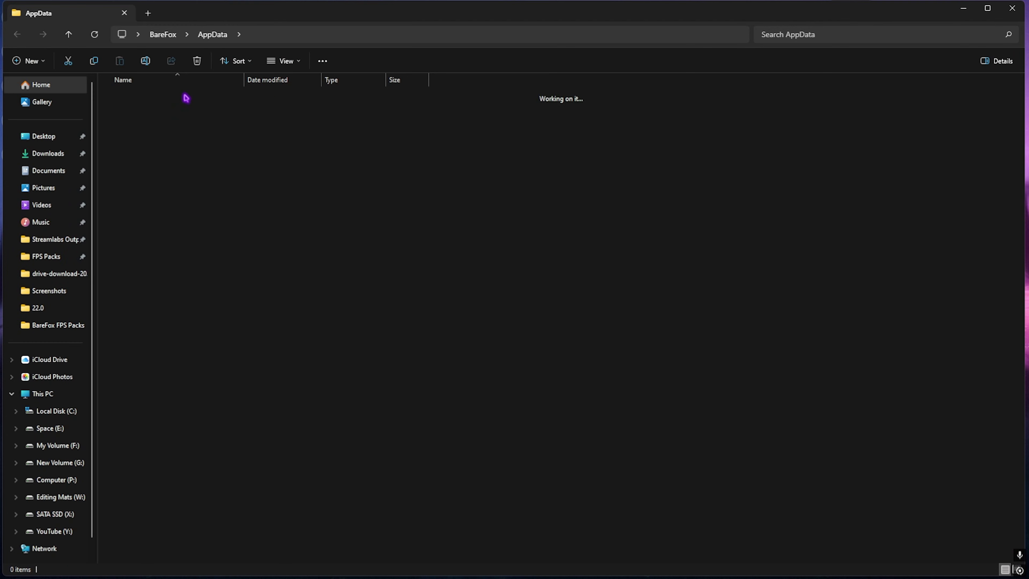
{"action": "scroll", "coordinate": [183, 254], "scroll_direction": "down", "scroll_amount": 2}
{"action": "scroll", "coordinate": [183, 255], "scroll_direction": "down", "scroll_amount": 2}
{"action": "key", "text": "n"}
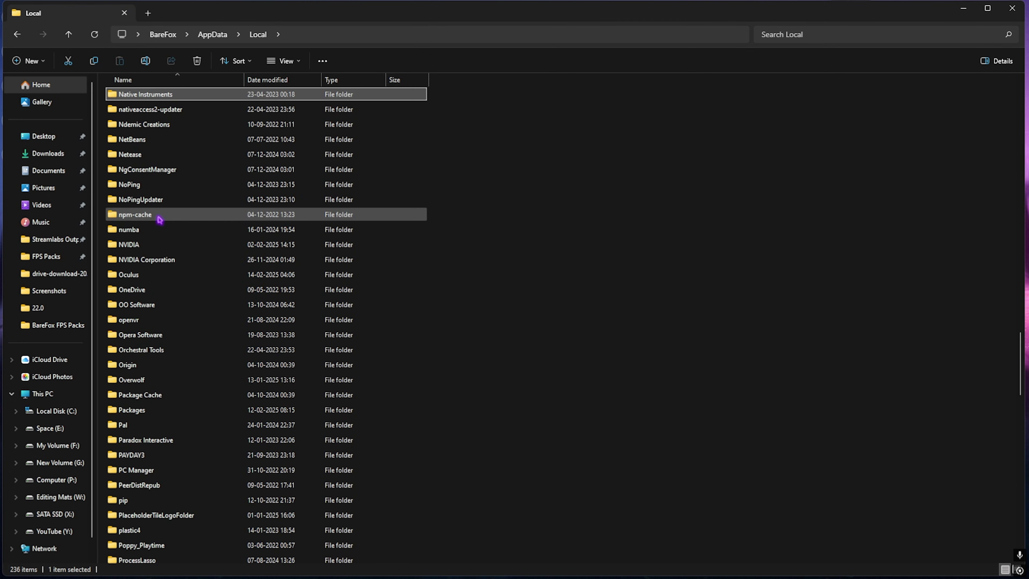
{"action": "double_click", "coordinate": [166, 264]}
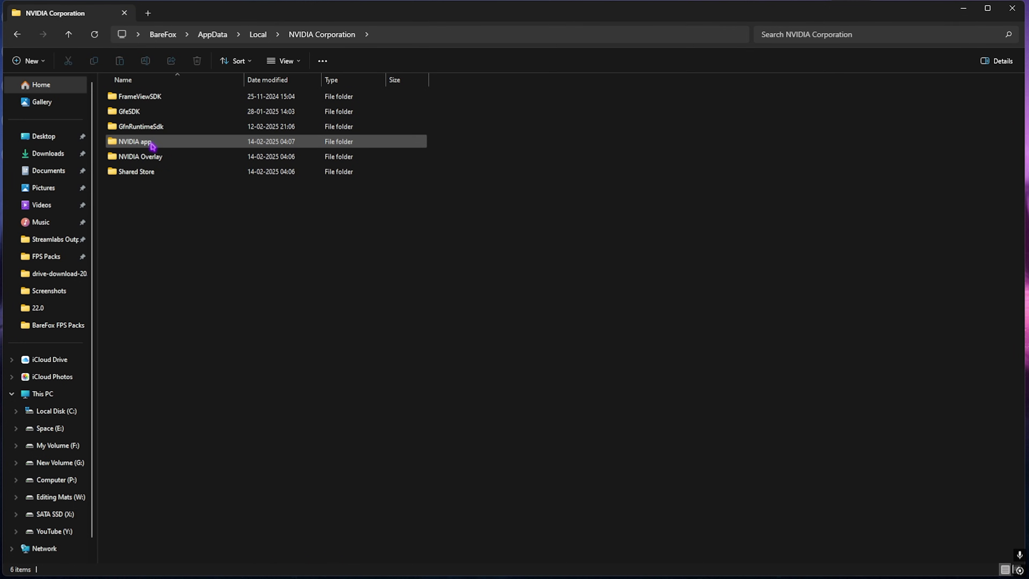
{"action": "double_click", "coordinate": [151, 142]}
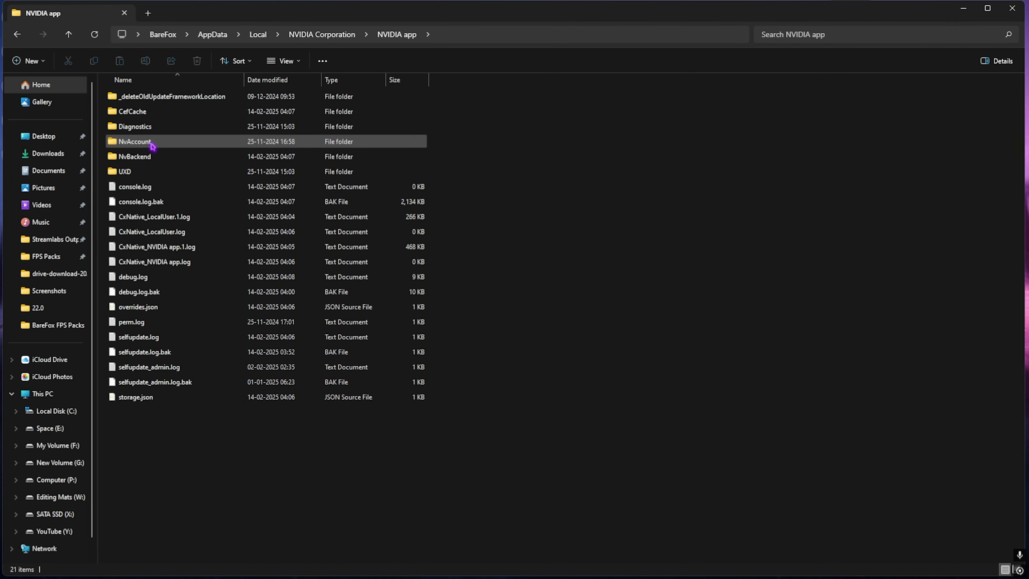
{"action": "double_click", "coordinate": [136, 157]}
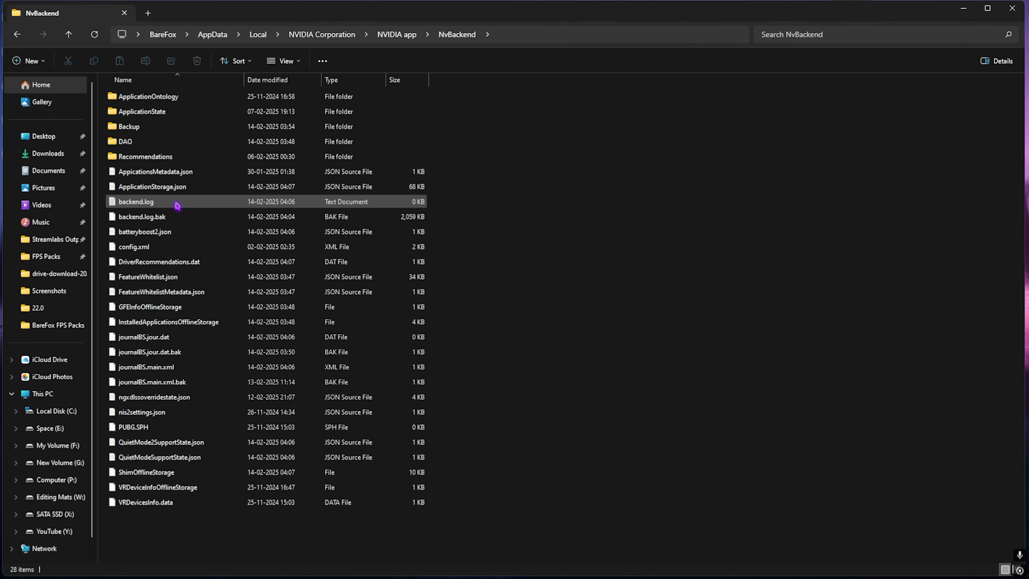
Step: Paste ApplicationStorage.json into the Backup folder, overwriting the older copy, and return to NvBackend
{"action": "left_click", "coordinate": [171, 188]}
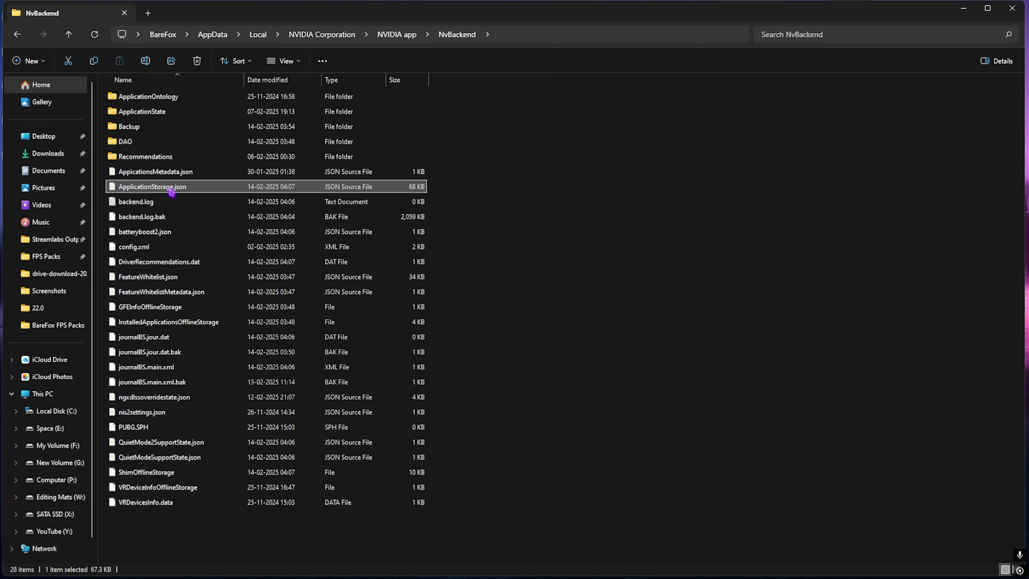
{"action": "right_click", "coordinate": [570, 221]}
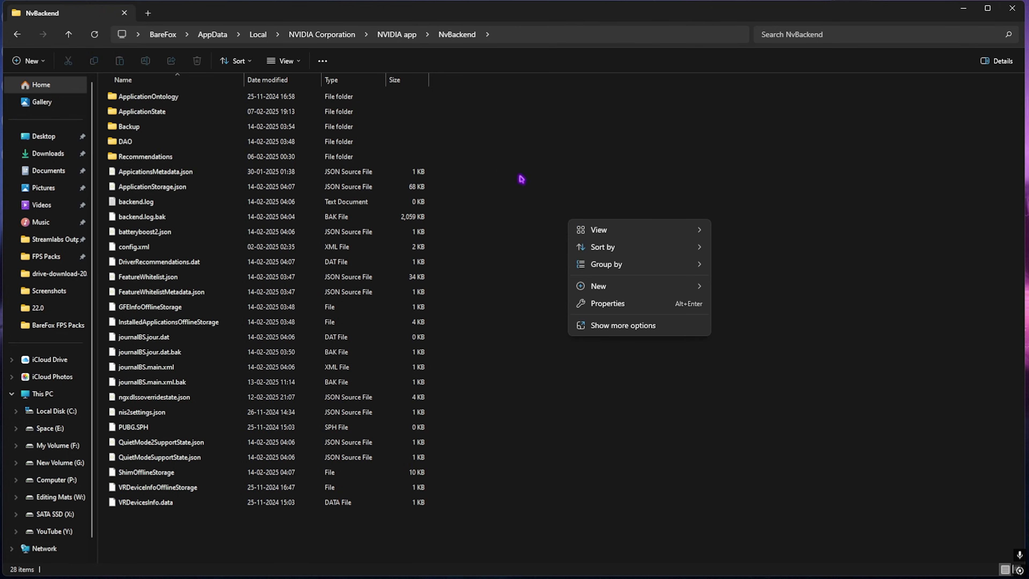
{"action": "mouse_move", "coordinate": [598, 288]}
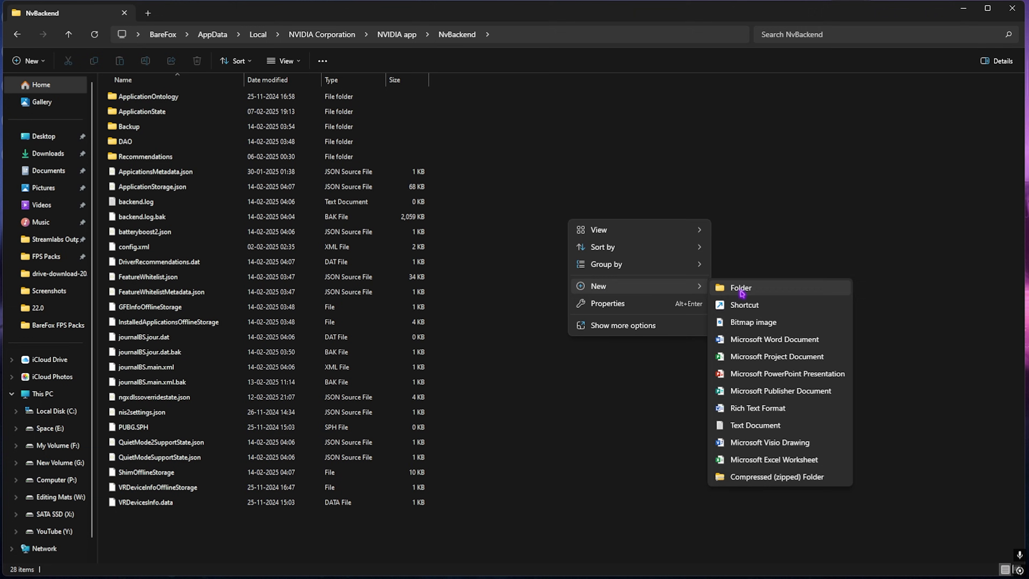
{"action": "key", "text": "Escape"}
{"action": "double_click", "coordinate": [129, 126]}
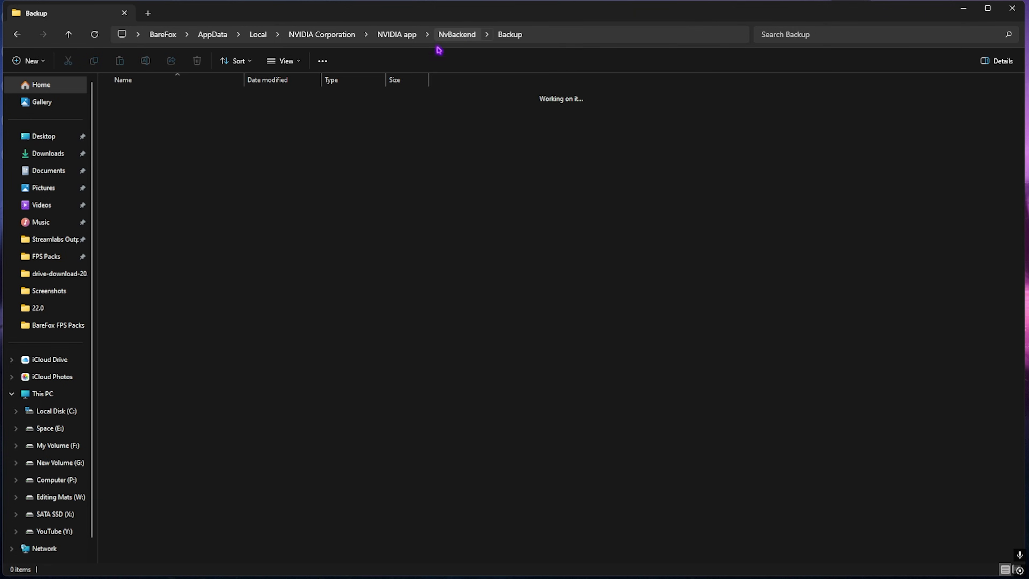
{"action": "left_click", "coordinate": [450, 35]}
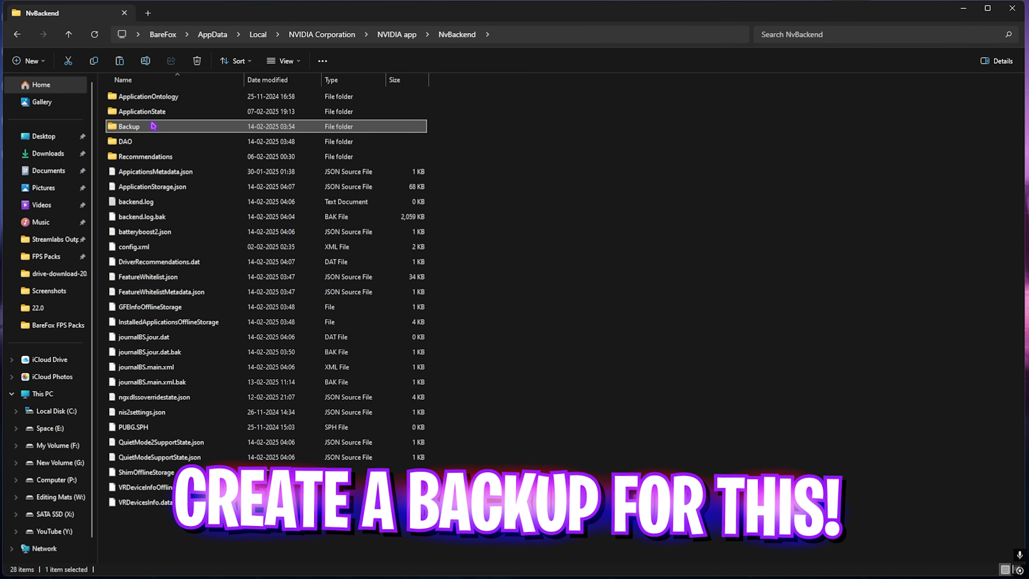
{"action": "double_click", "coordinate": [153, 126]}
{"action": "key", "text": "ctrl+v"}
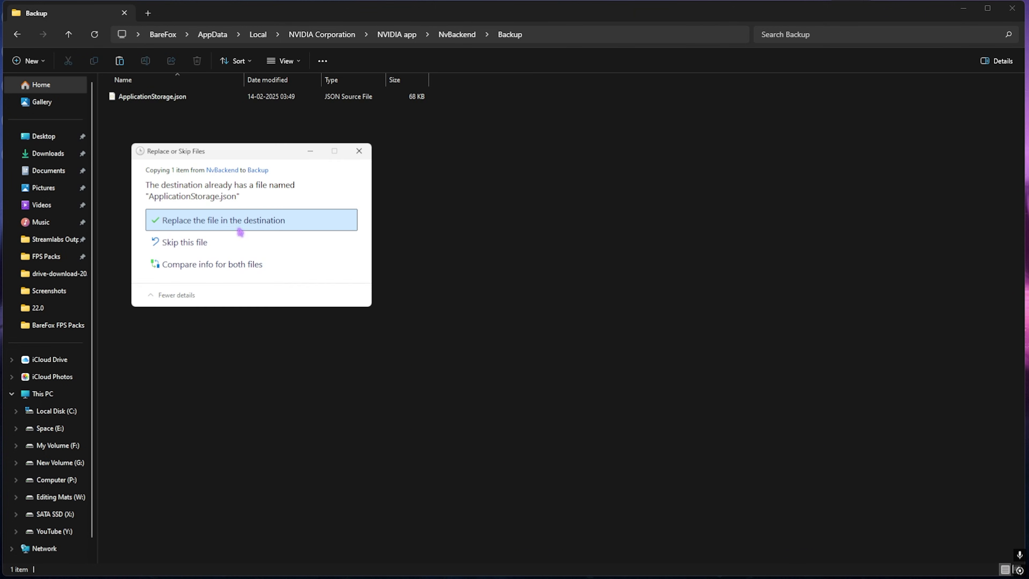
{"action": "left_click", "coordinate": [199, 222]}
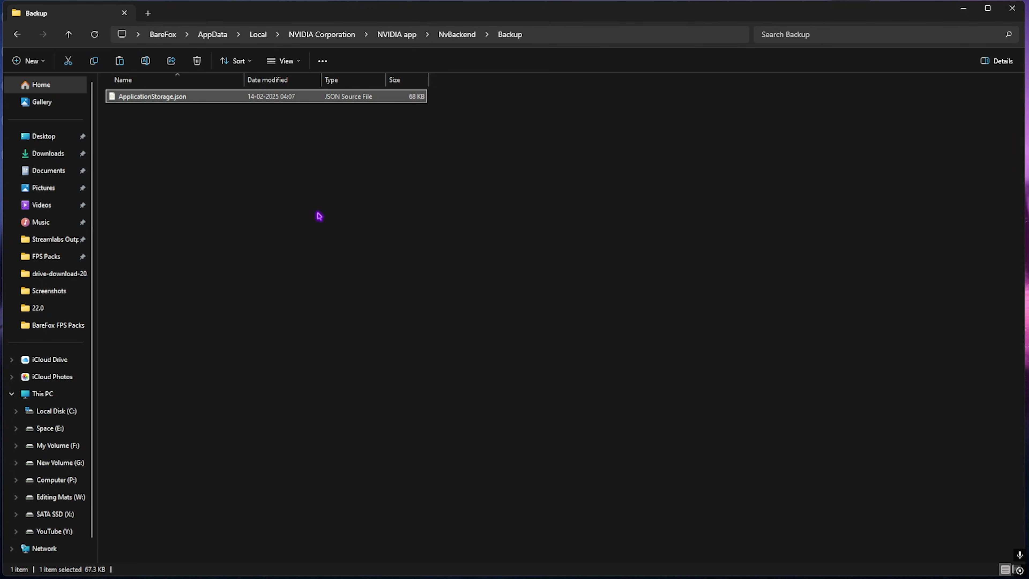
{"action": "left_click", "coordinate": [197, 109]}
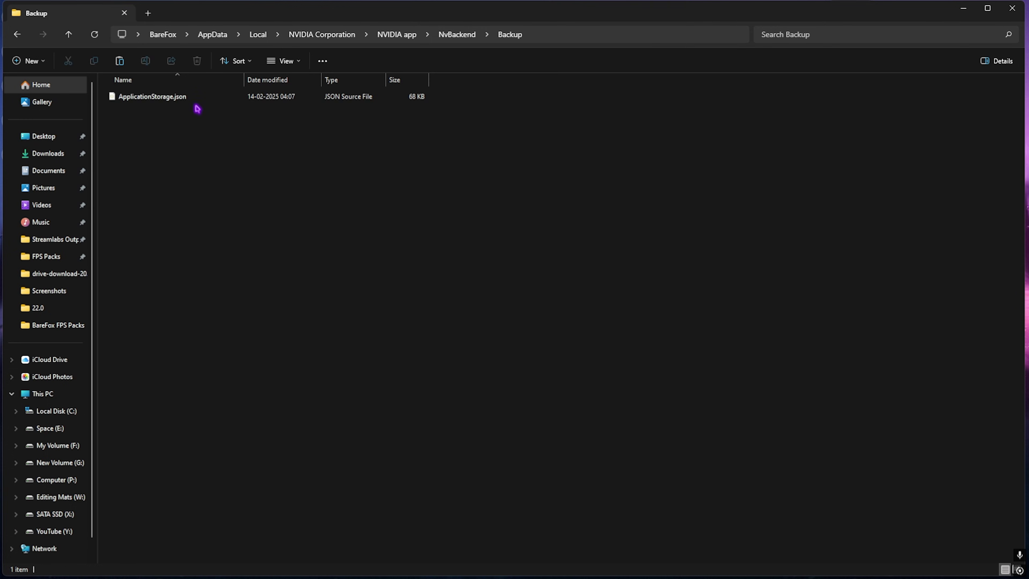
{"action": "left_click", "coordinate": [458, 35]}
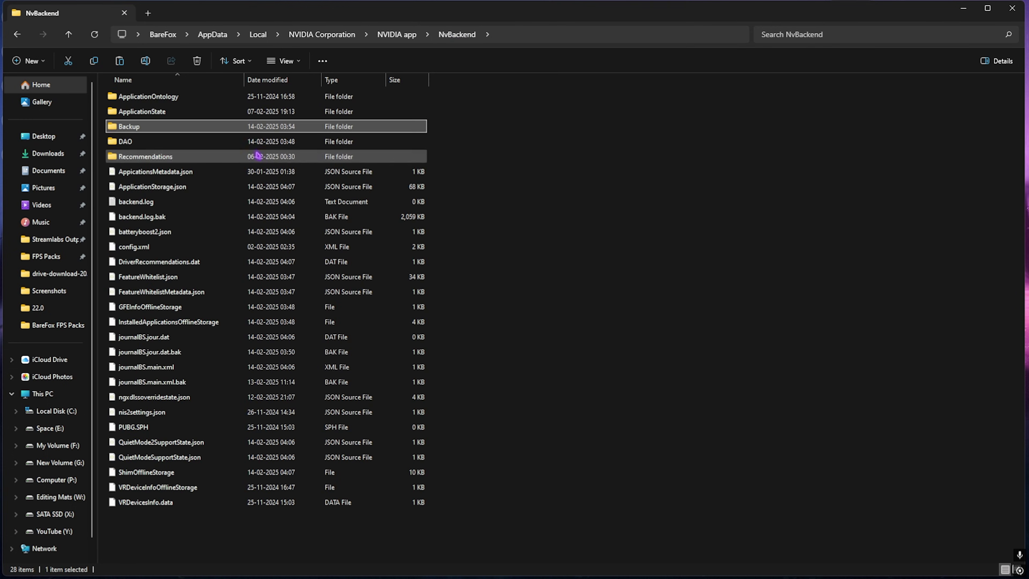
Step: Open ApplicationStorage.json with Notepad and pull its tab out into a separate window
{"action": "left_click", "coordinate": [148, 189]}
{"action": "right_click", "coordinate": [148, 192]}
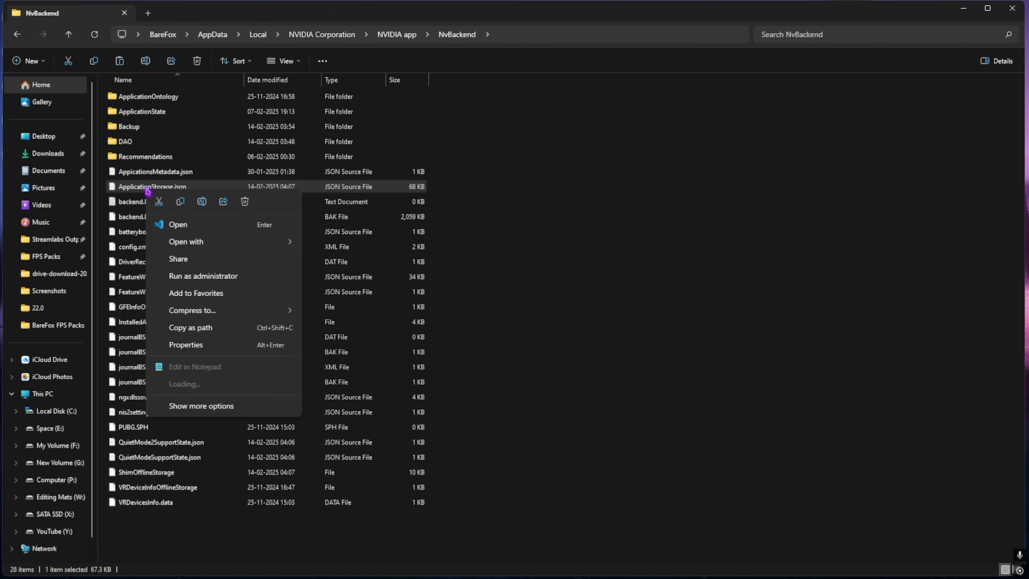
{"action": "mouse_move", "coordinate": [263, 242]}
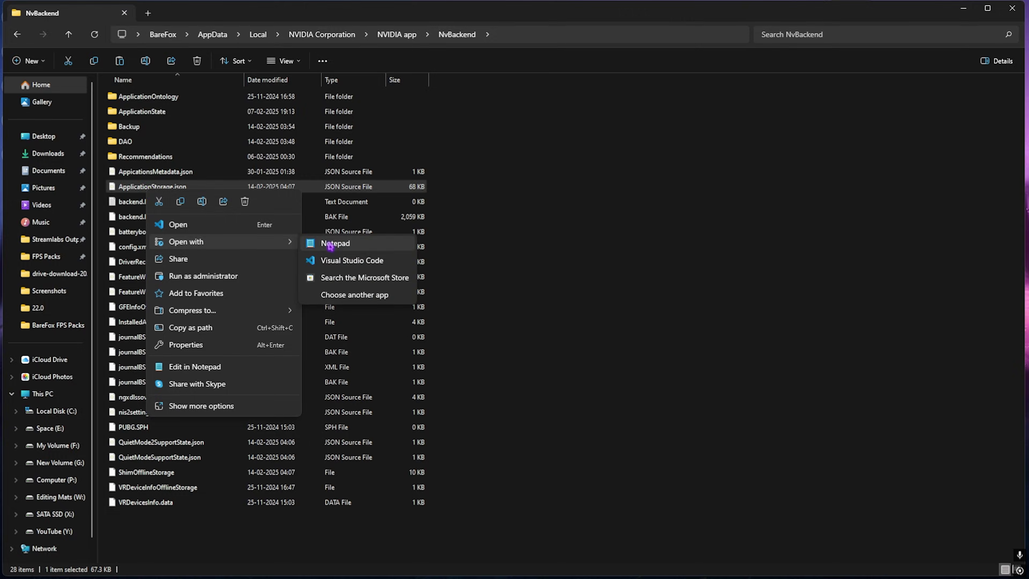
{"action": "left_click", "coordinate": [352, 243]}
{"action": "left_click_drag", "start_coordinate": [432, 136], "coordinate": [974, 240]}
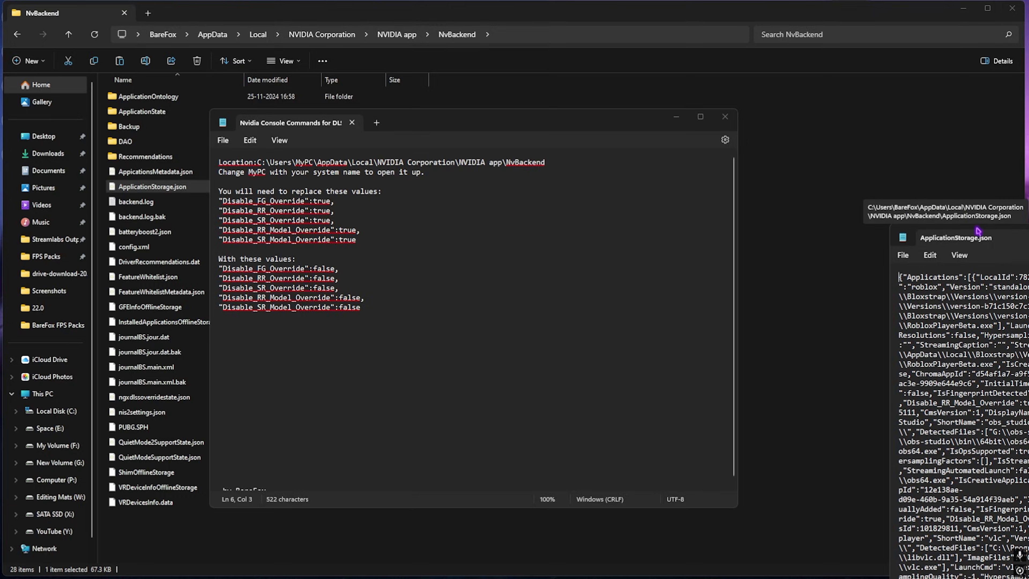
Step: Snap both Notepad windows side by side and replace all Disable_FG_Override":true with :false
{"action": "left_click", "coordinate": [395, 357]}
{"action": "key", "text": "ctrl+h"}
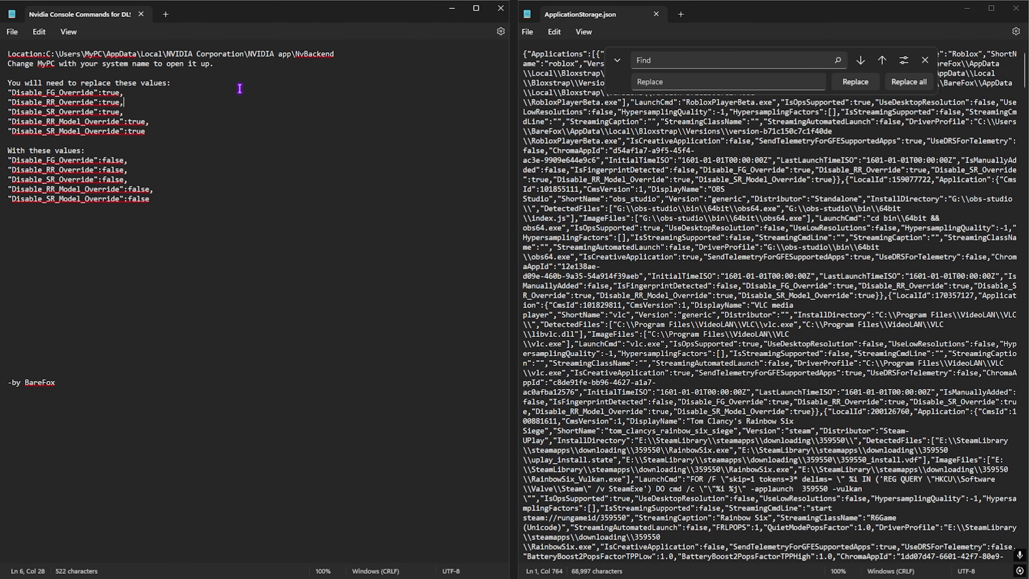
{"action": "left_click_drag", "start_coordinate": [98, 97], "coordinate": [13, 97]}
{"action": "key", "text": "ctrl+c"}
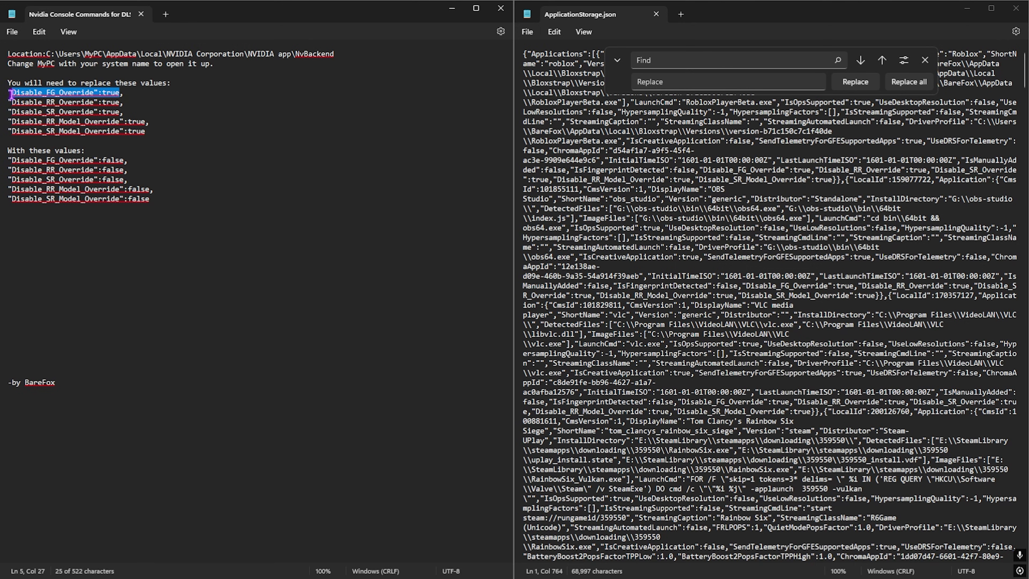
{"action": "left_click", "coordinate": [699, 65]}
{"action": "key", "text": "ctrl+v"}
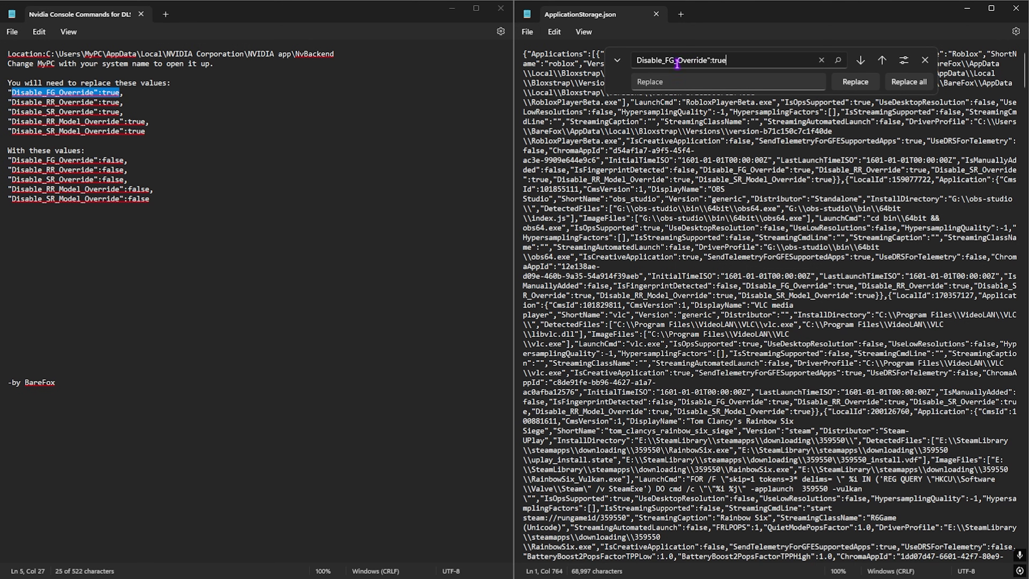
{"action": "left_click", "coordinate": [838, 62]}
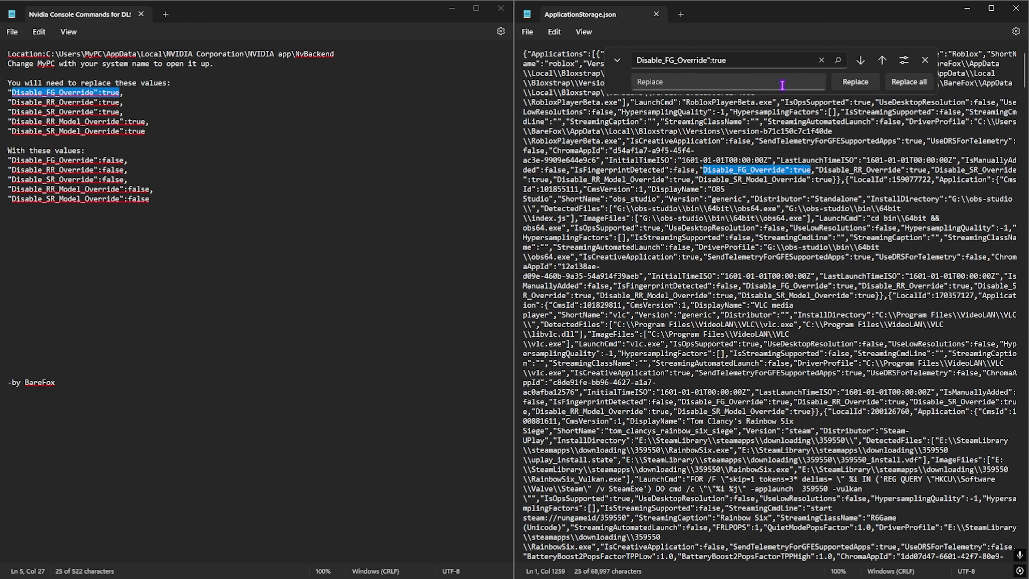
{"action": "left_click_drag", "start_coordinate": [125, 161], "coordinate": [15, 164]}
{"action": "key", "text": "ctrl+c"}
{"action": "left_click", "coordinate": [683, 79]}
{"action": "key", "text": "ctrl+v"}
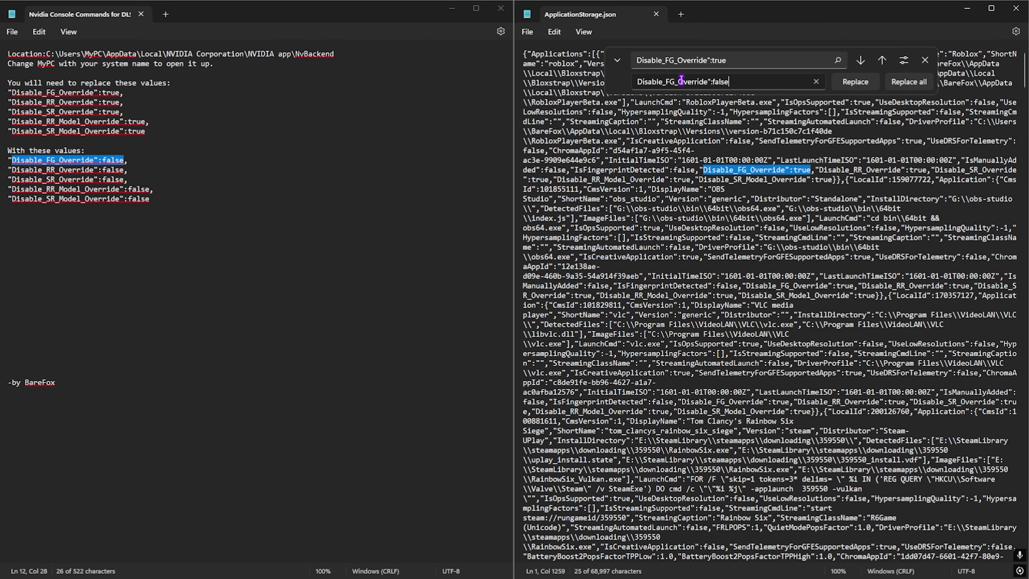
{"action": "left_click", "coordinate": [897, 82]}
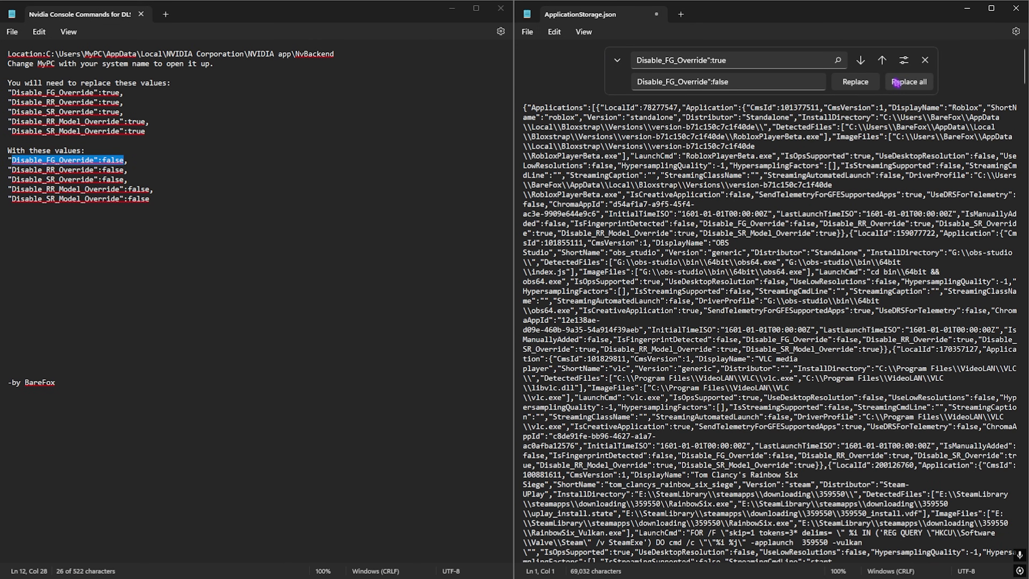
Step: Replace all Disable_RR_Override":true with Disable_RR_Override":false
{"action": "left_click_drag", "start_coordinate": [120, 103], "coordinate": [13, 104]}
{"action": "key", "text": "ctrl+c"}
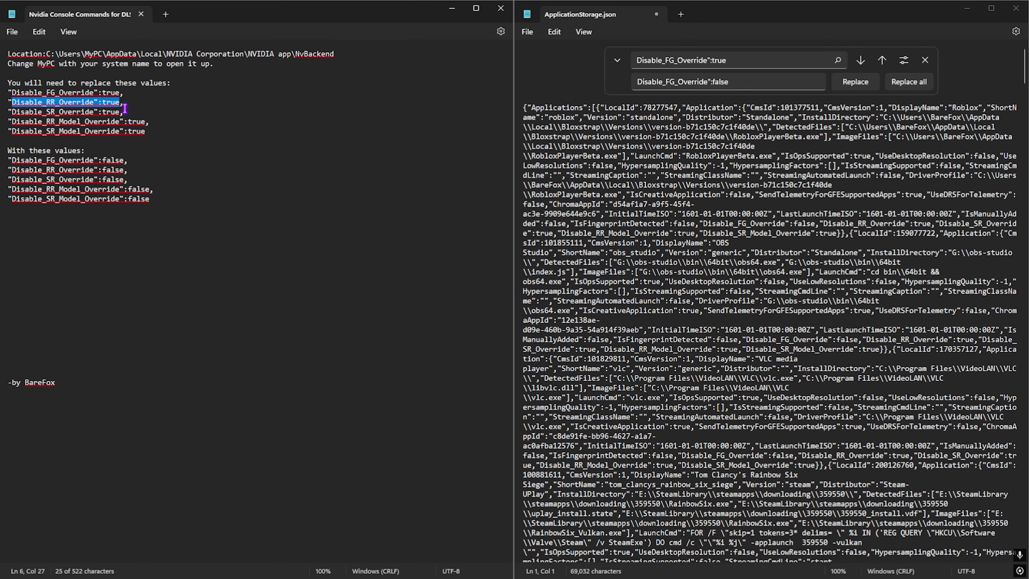
{"action": "left_click", "coordinate": [707, 62]}
{"action": "key", "text": "ctrl+a"}
{"action": "key", "text": "ctrl+v"}
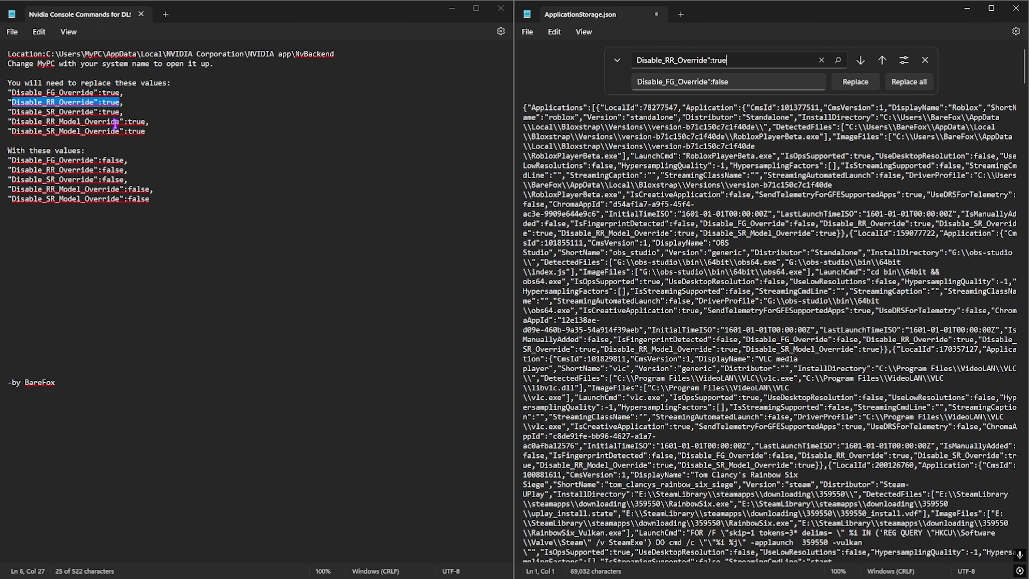
{"action": "left_click", "coordinate": [837, 62]}
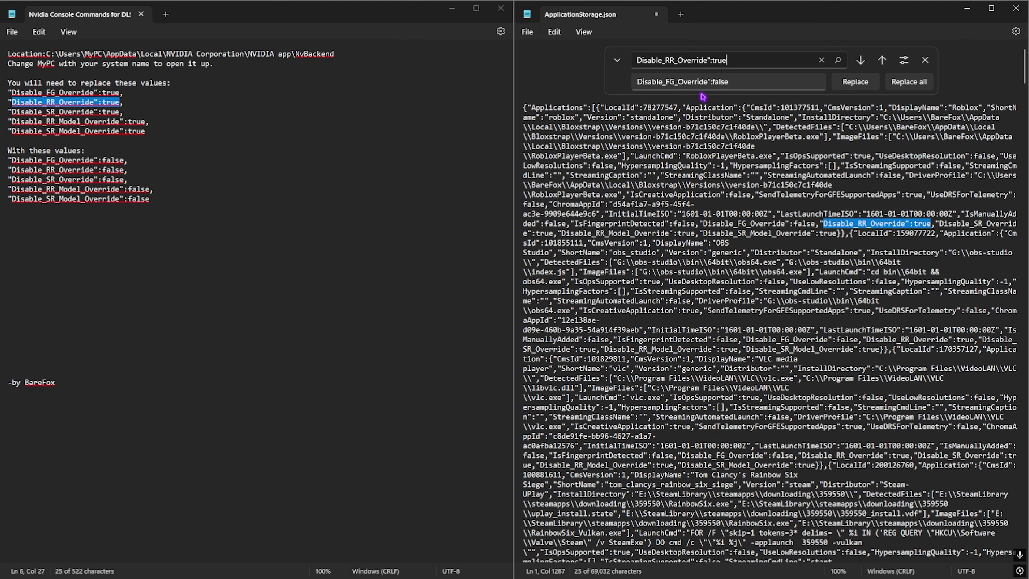
{"action": "left_click_drag", "start_coordinate": [123, 169], "coordinate": [23, 174]}
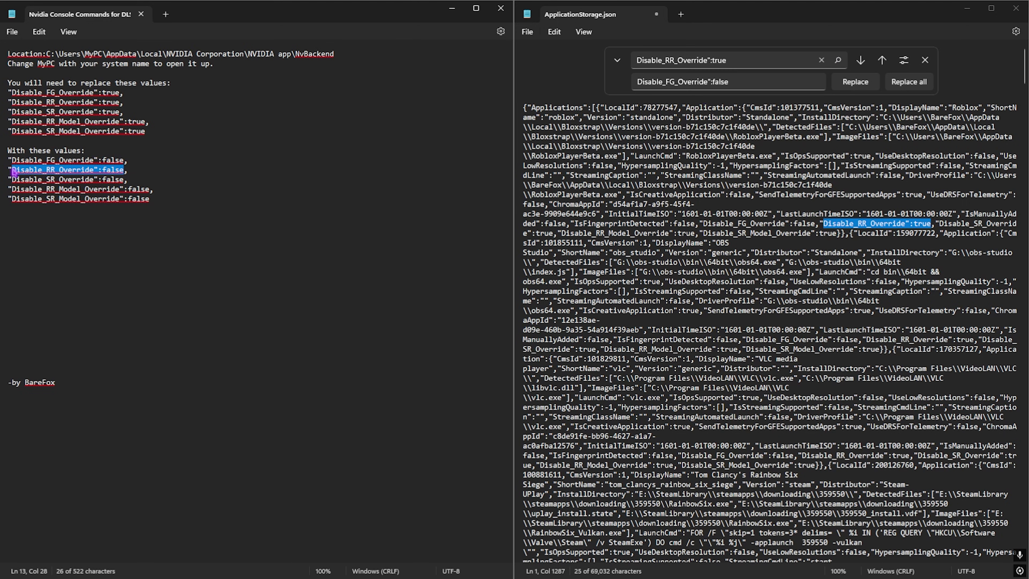
{"action": "left_click", "coordinate": [730, 77]}
{"action": "key", "text": "ctrl+a"}
{"action": "type", "text": "Disable_RR_Override\":false"}
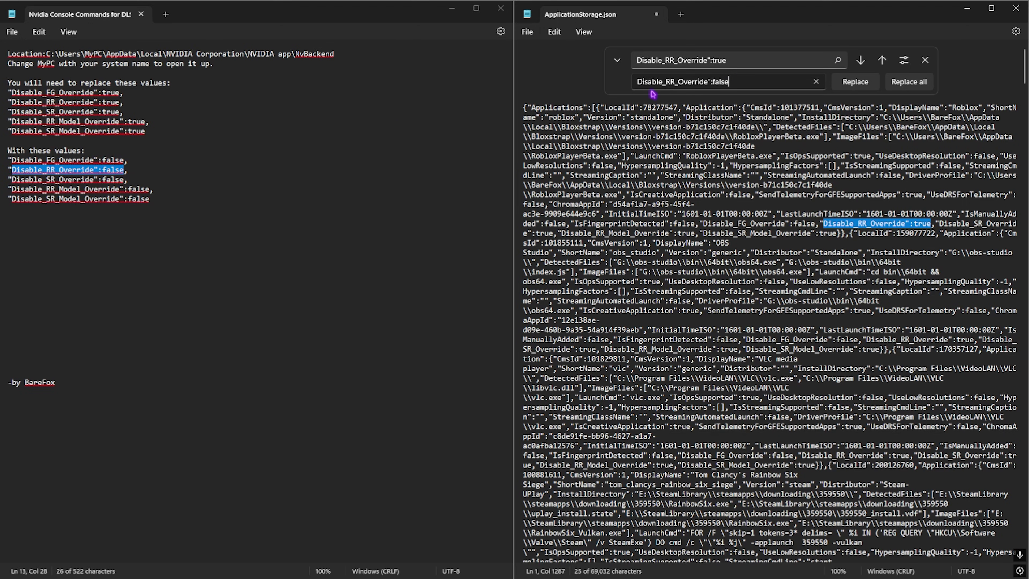
{"action": "left_click", "coordinate": [900, 83]}
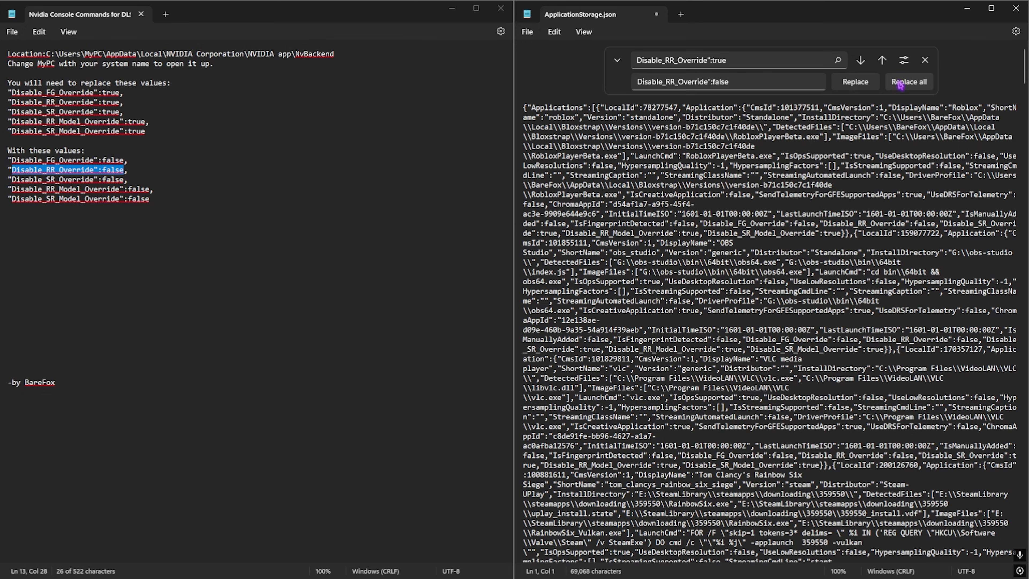
Step: Replace all Disable_SR_Override":true with Disable_SR_Override":false
{"action": "left_click_drag", "start_coordinate": [120, 112], "coordinate": [15, 115]}
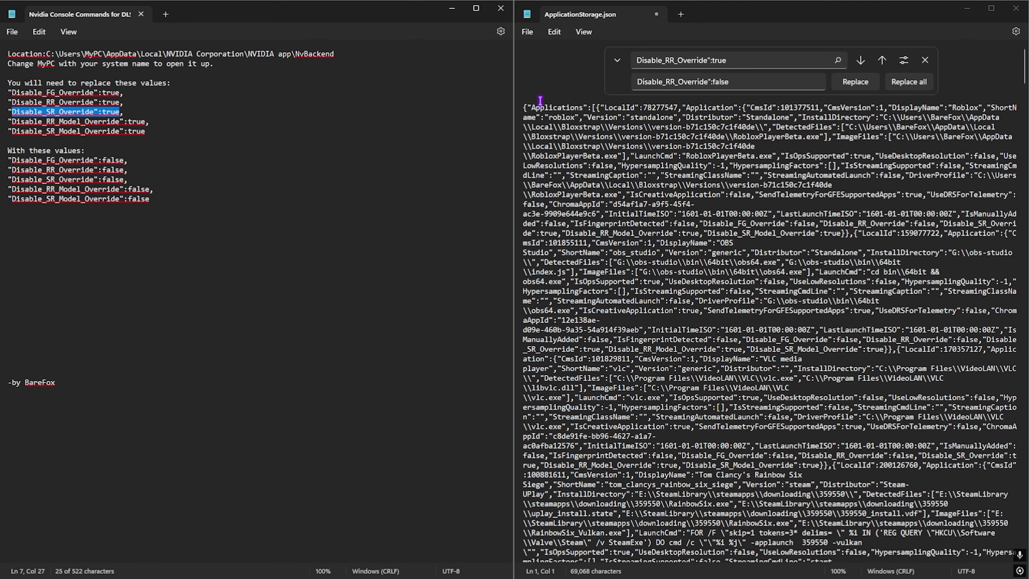
{"action": "left_click", "coordinate": [730, 61]}
{"action": "key", "text": "ctrl+a"}
{"action": "type", "text": "Disable_SR_Override\":true"}
{"action": "left_click", "coordinate": [839, 60]}
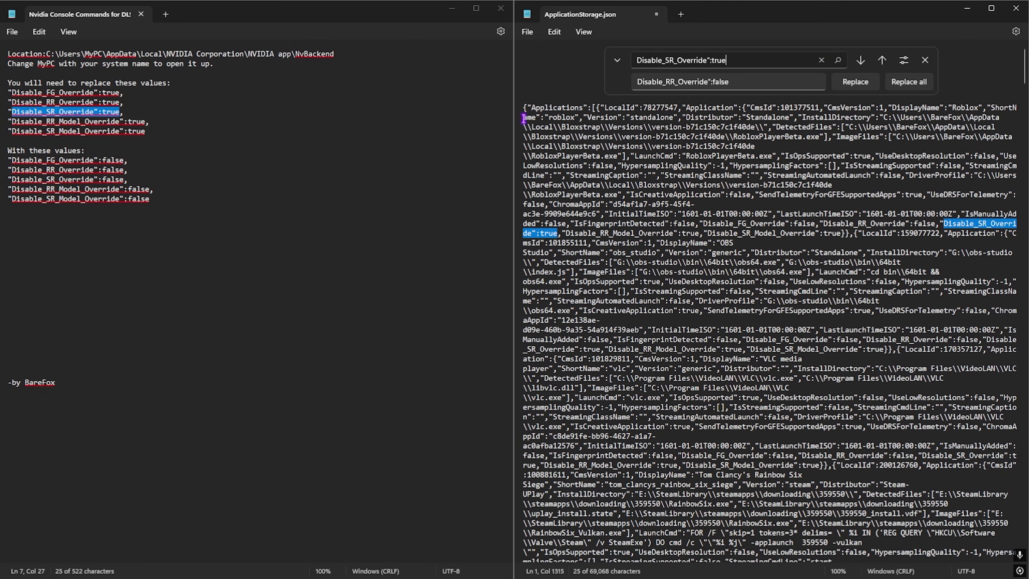
{"action": "left_click_drag", "start_coordinate": [123, 179], "coordinate": [22, 180]}
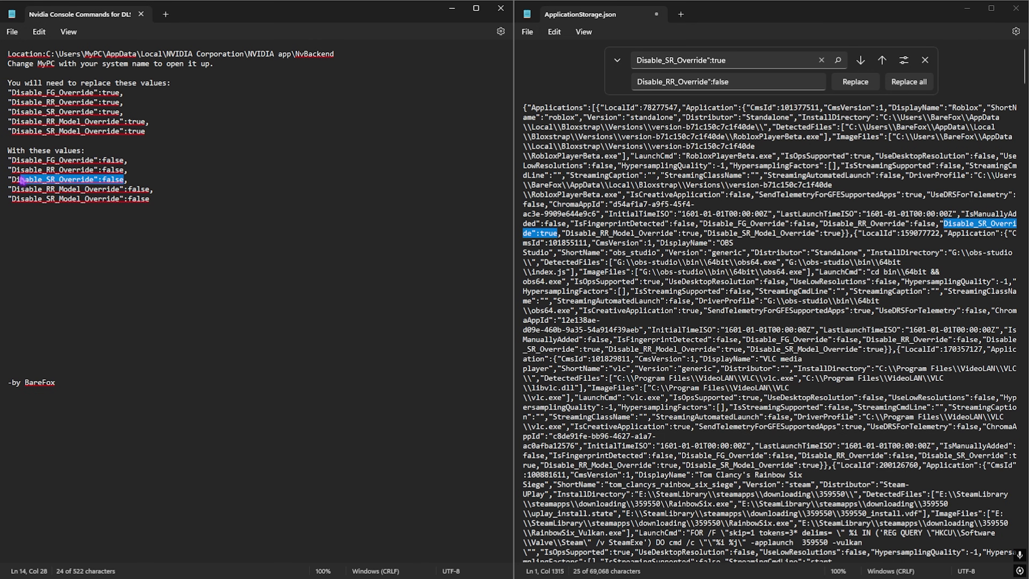
{"action": "left_click", "coordinate": [734, 81]}
{"action": "key", "text": "ctrl+a"}
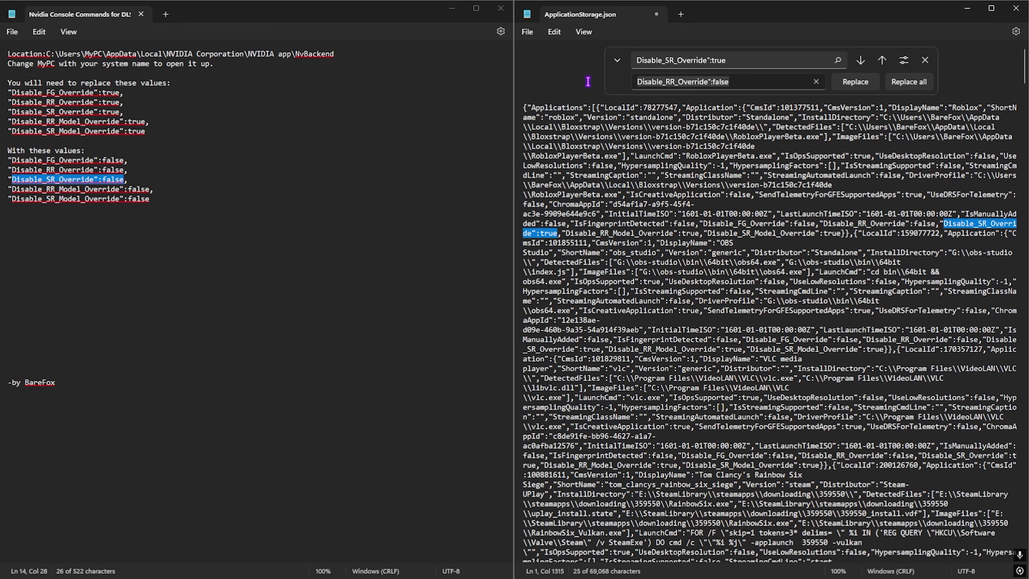
{"action": "type", "text": "Disable_SR_Override\":false"}
{"action": "left_click", "coordinate": [909, 83]}
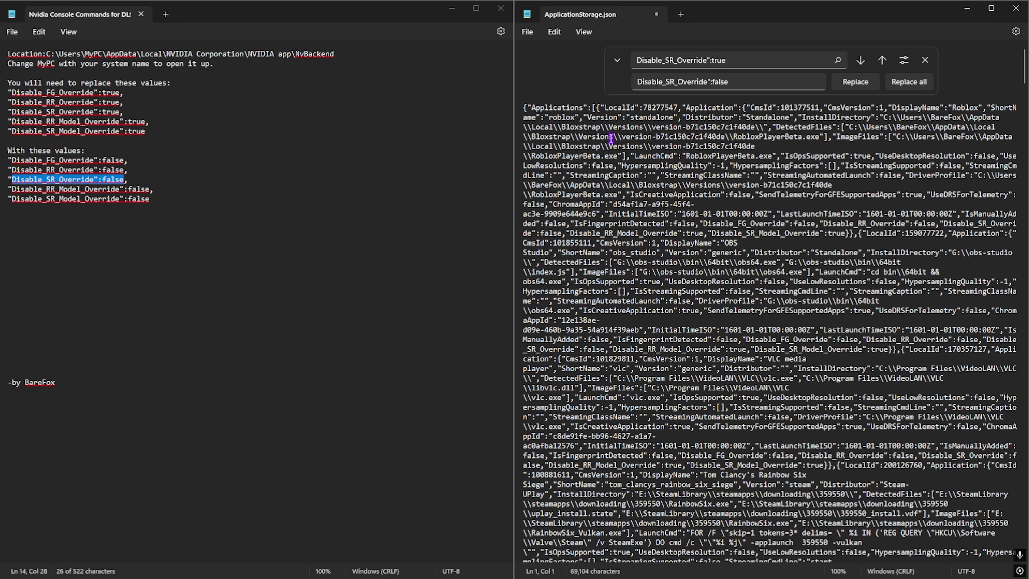
Step: Replace all Disable_RR_Model_Override":true with :false, undoing an accidental edit to the notes
{"action": "left_click_drag", "start_coordinate": [145, 122], "coordinate": [10, 128]}
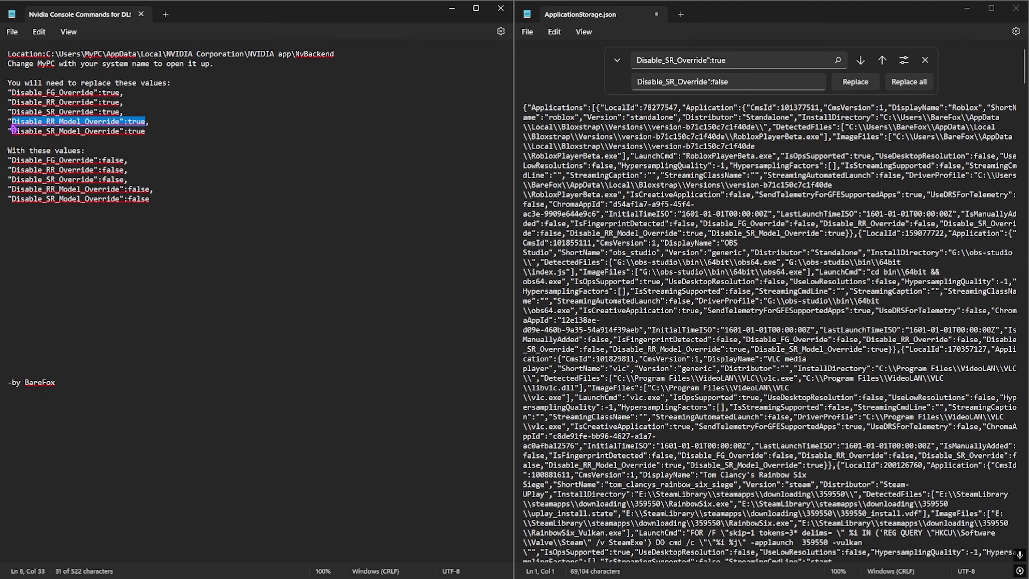
{"action": "type", "text": "c,"}
{"action": "key", "text": "ctrl+z"}
{"action": "key", "text": "ctrl+c"}
{"action": "left_click", "coordinate": [743, 61]}
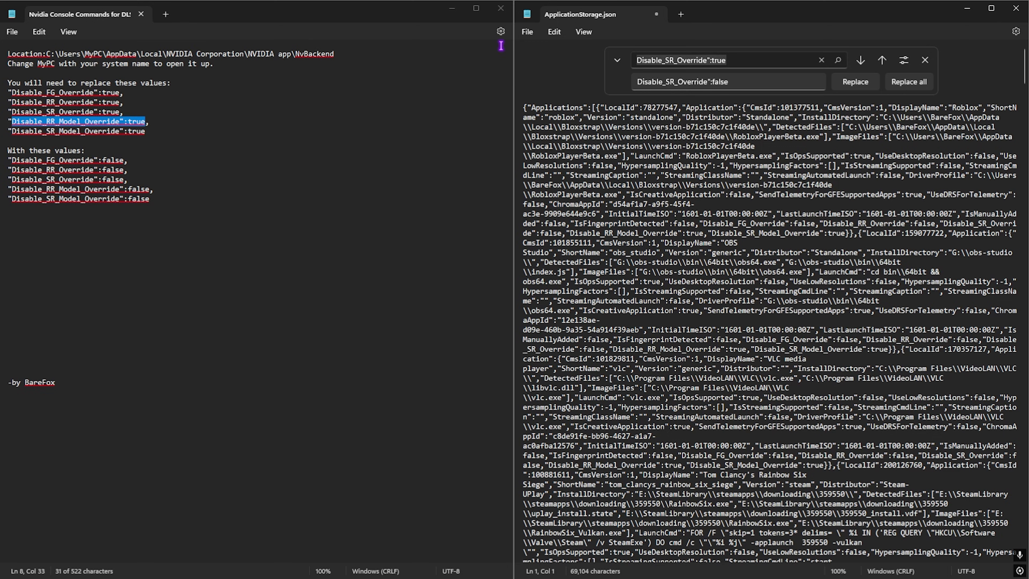
{"action": "key", "text": "ctrl+a"}
{"action": "key", "text": "ctrl+v"}
{"action": "left_click", "coordinate": [838, 61]}
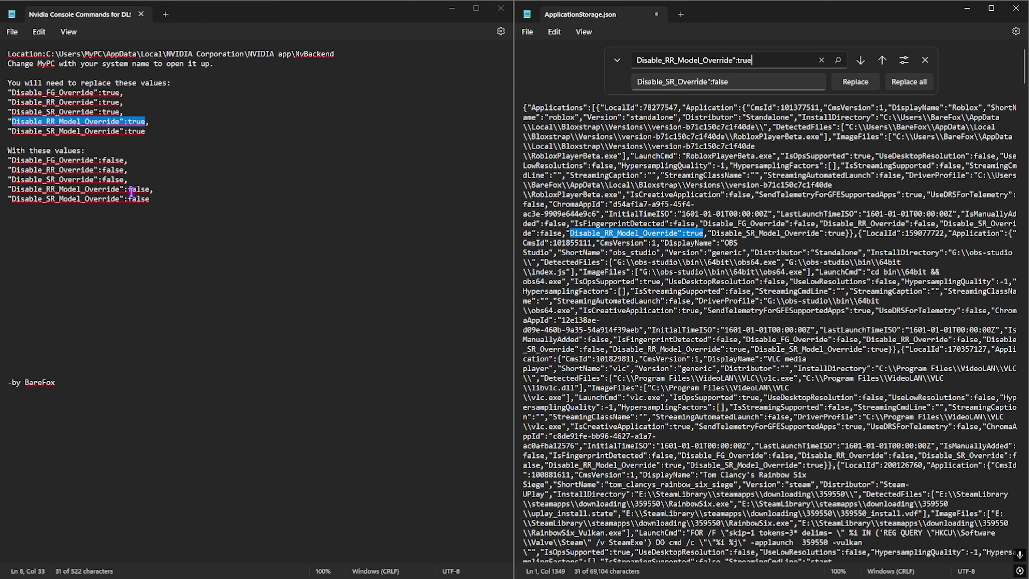
{"action": "left_click_drag", "start_coordinate": [150, 190], "coordinate": [16, 196]}
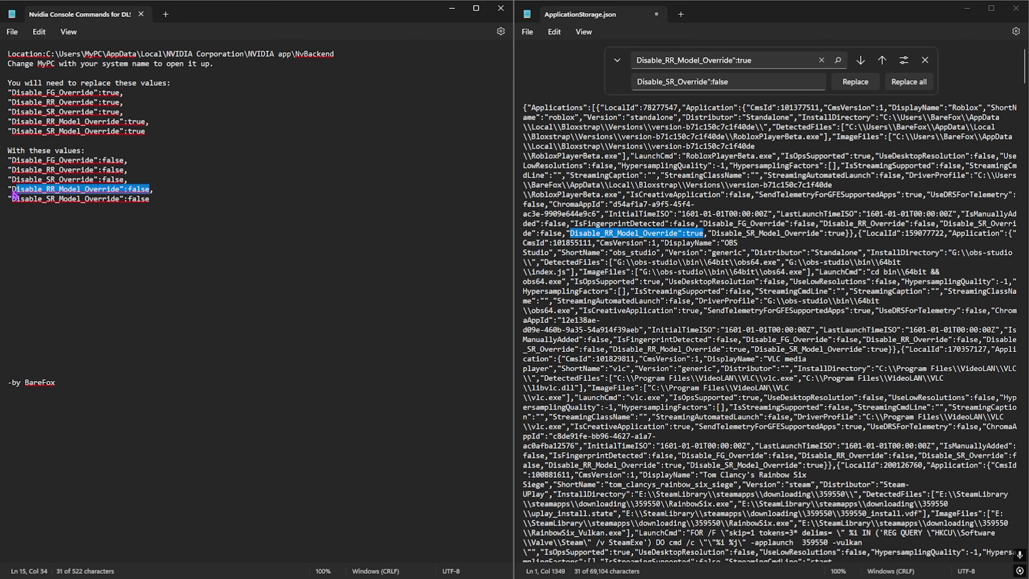
{"action": "left_click", "coordinate": [749, 83]}
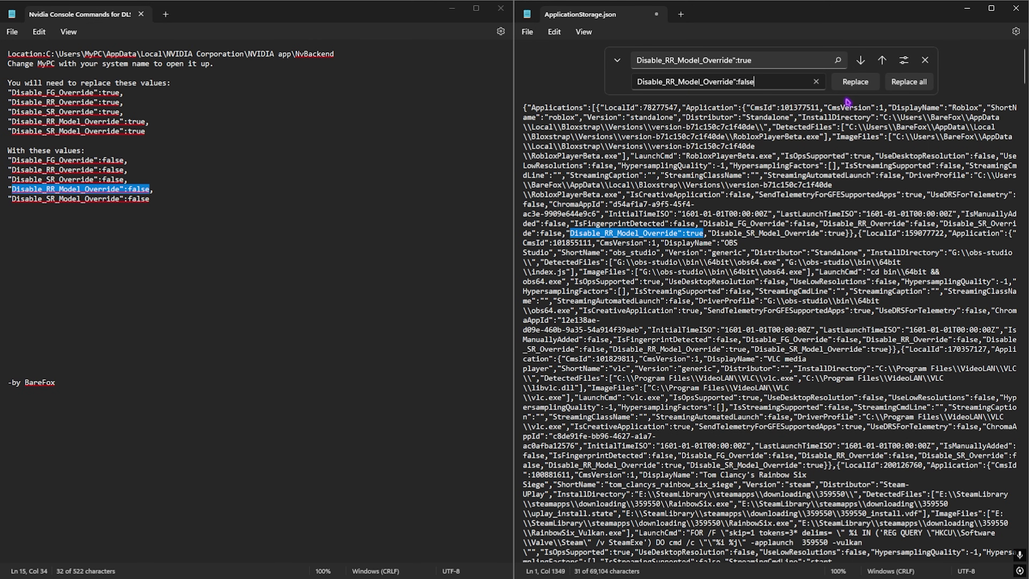
{"action": "left_click", "coordinate": [904, 83]}
Step: Replace all Disable_SR_Model_Override":true with :false, then close the replace bar
{"action": "left_click", "coordinate": [765, 65]}
{"action": "key", "text": "ctrl+a"}
{"action": "type", "text": "Disable_SR_Model_Override\":true"}
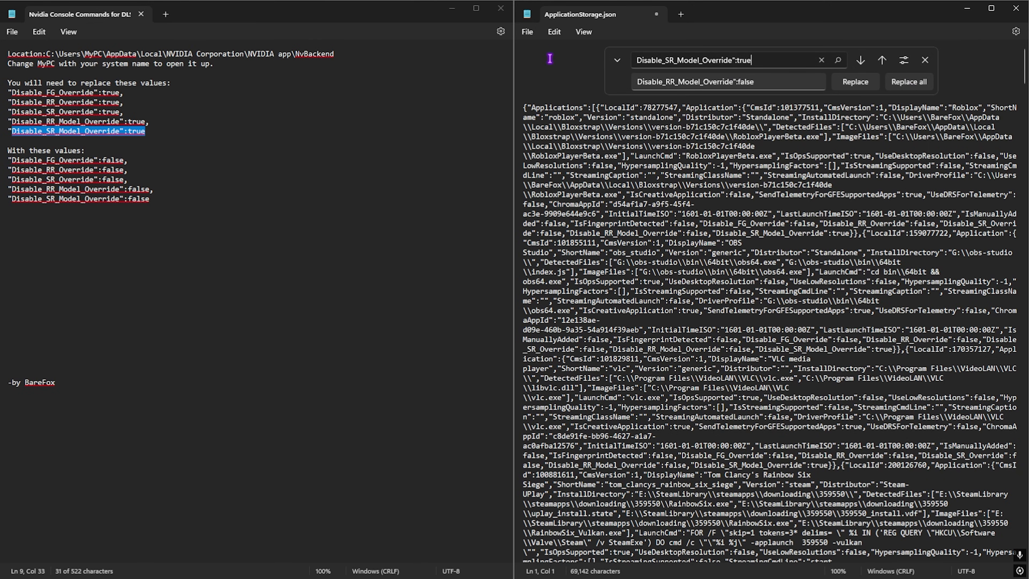
{"action": "left_click", "coordinate": [837, 60]}
{"action": "left_click", "coordinate": [147, 199]}
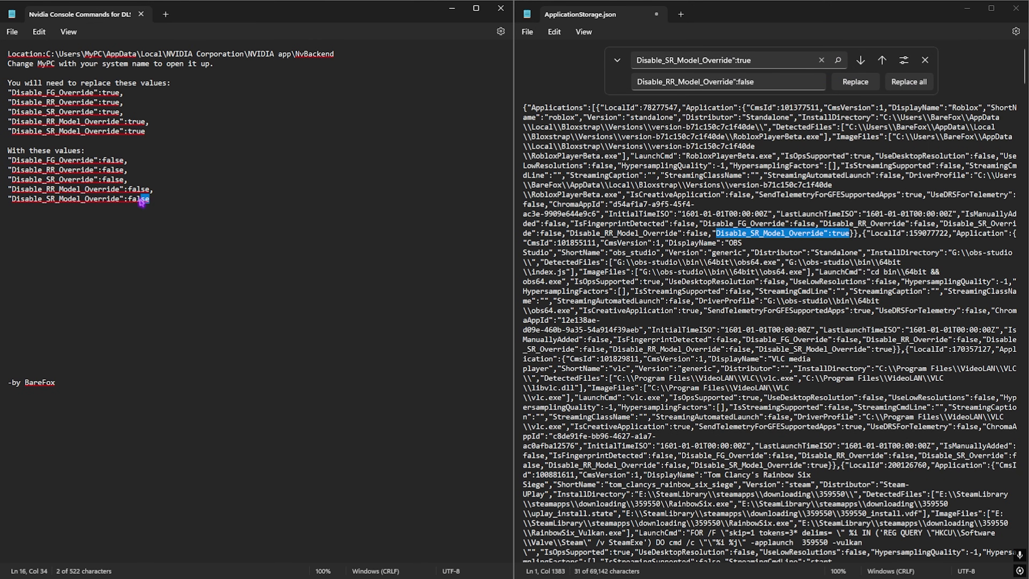
{"action": "left_click_drag", "start_coordinate": [142, 199], "coordinate": [16, 199]}
{"action": "key", "text": "ctrl+c"}
{"action": "left_click", "coordinate": [766, 82]}
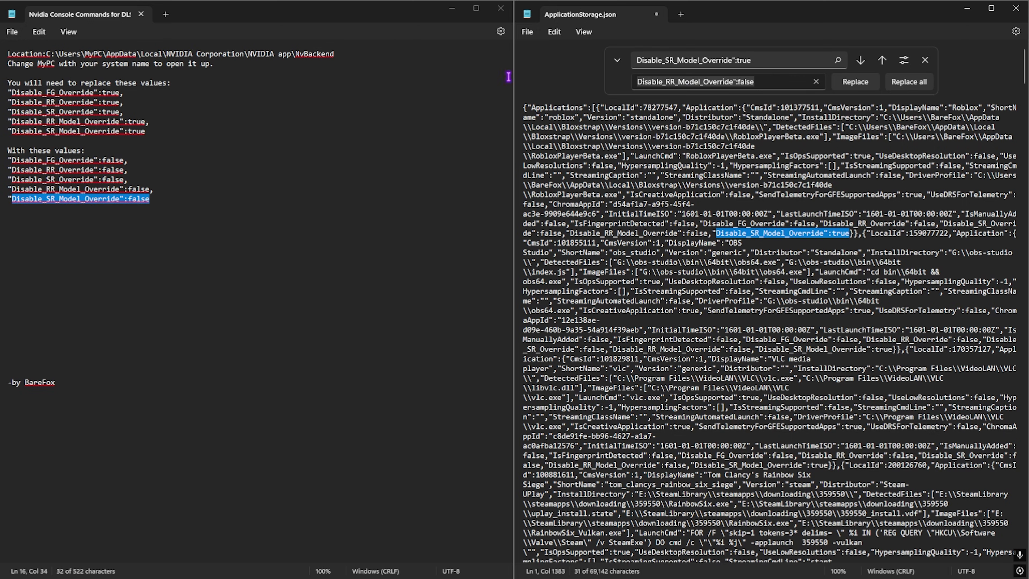
{"action": "key", "text": "ctrl+a"}
{"action": "key", "text": "ctrl+v"}
{"action": "left_click", "coordinate": [898, 83]}
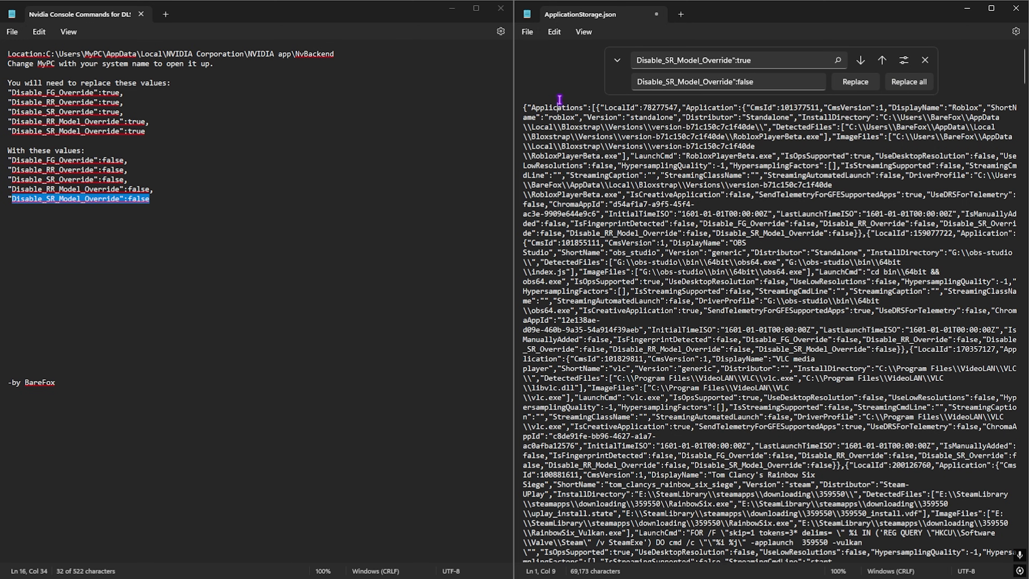
{"action": "left_click", "coordinate": [925, 61]}
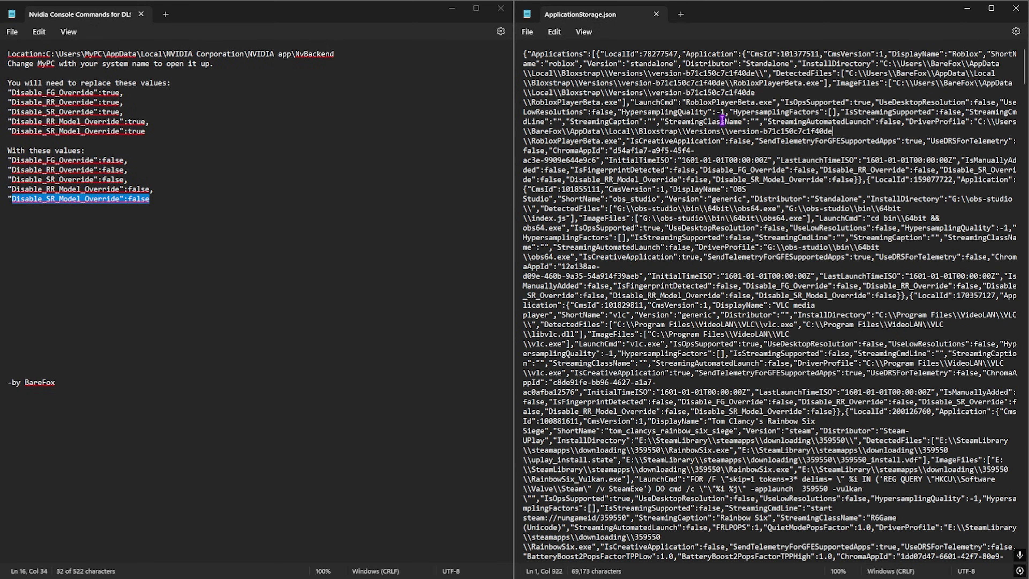
Step: Close both Notepad windows, make ApplicationStorage.json Read-only in Properties, and close File Explorer
{"action": "left_click", "coordinate": [501, 8]}
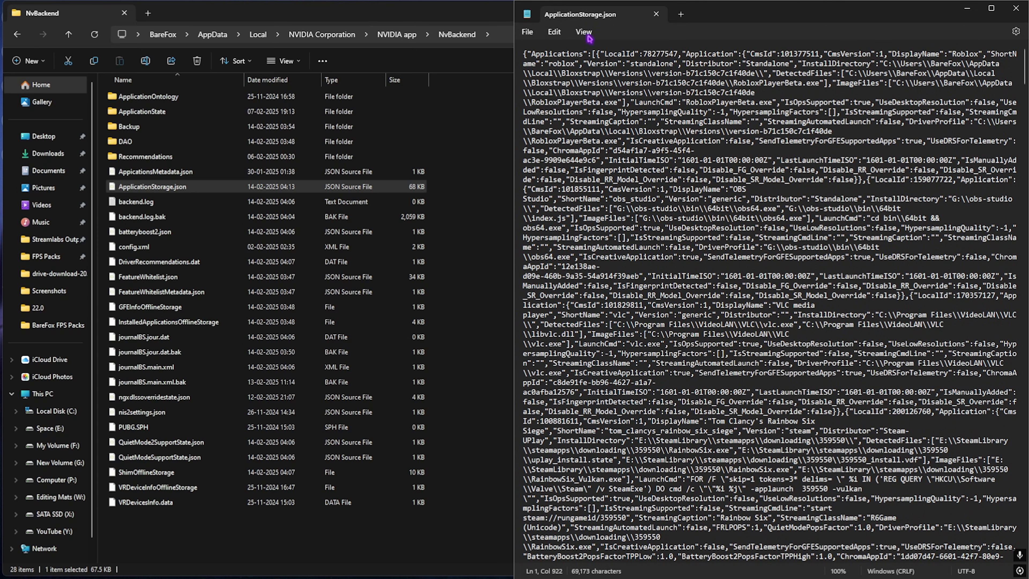
{"action": "left_click", "coordinate": [1009, 16]}
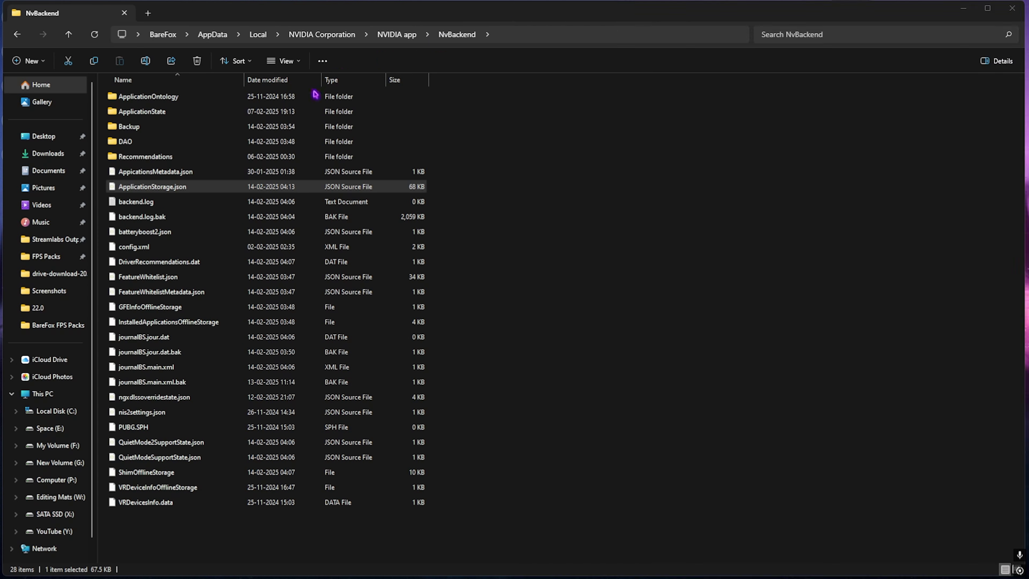
{"action": "right_click", "coordinate": [207, 188]}
{"action": "left_click", "coordinate": [262, 343]}
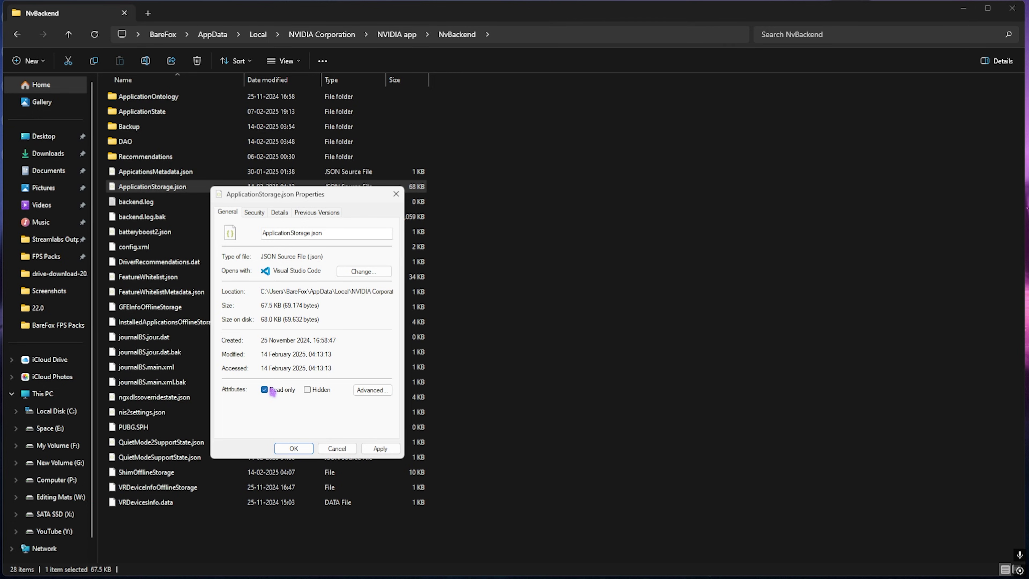
{"action": "left_click", "coordinate": [396, 195]}
{"action": "left_click", "coordinate": [1012, 8]}
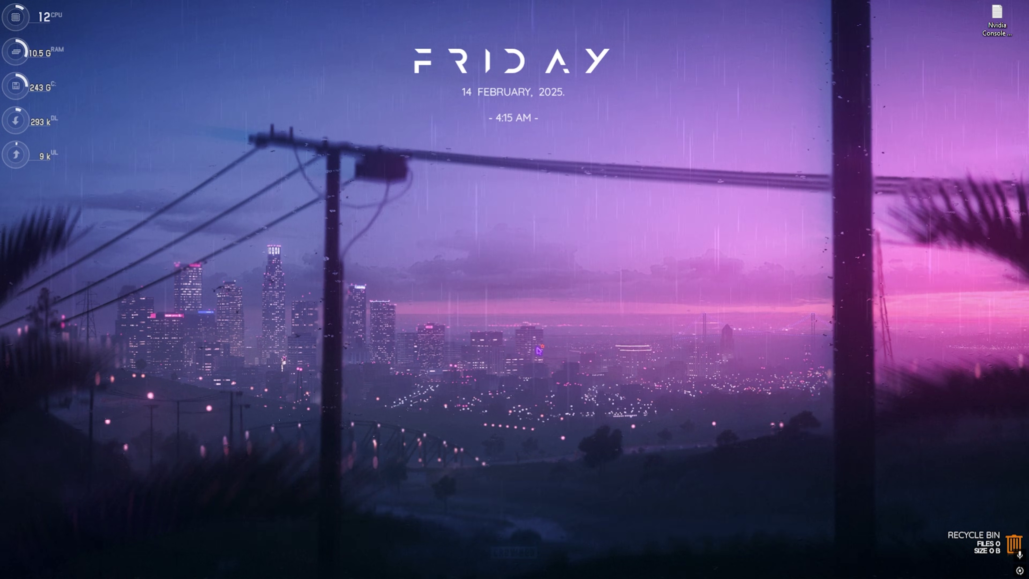
Step: Relaunch the NVIDIA app via Start search for 'nvidia' and select Marvel Rivals under Graphics
{"action": "key", "text": "super"}
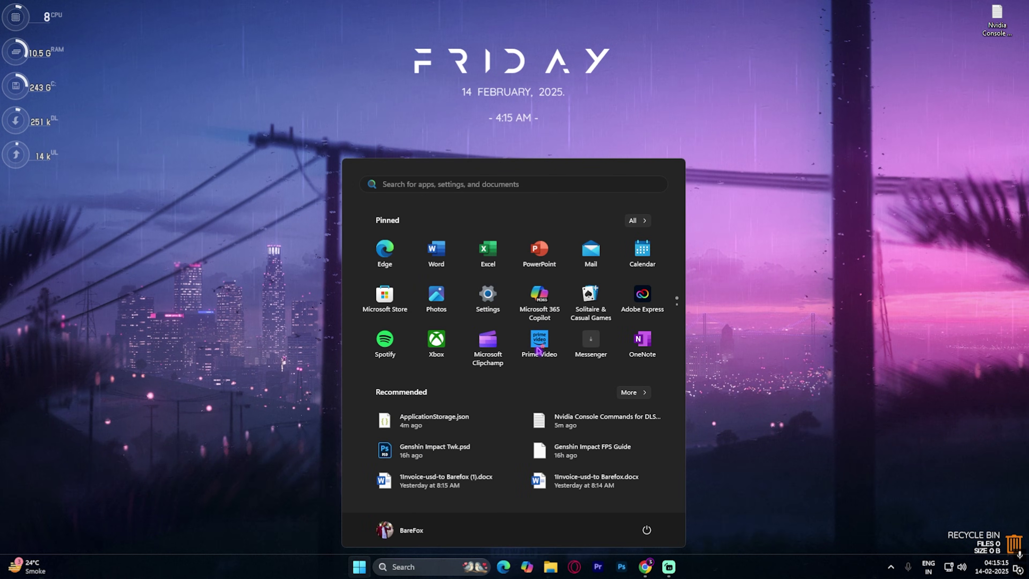
{"action": "type", "text": "nvidia"}
{"action": "key", "text": "Return"}
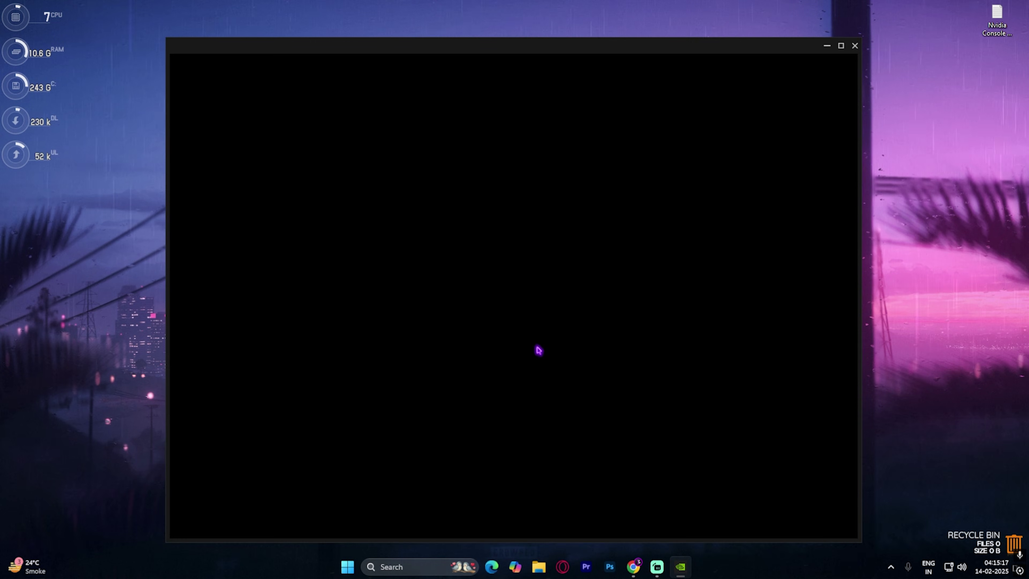
{"action": "left_click", "coordinate": [190, 151]}
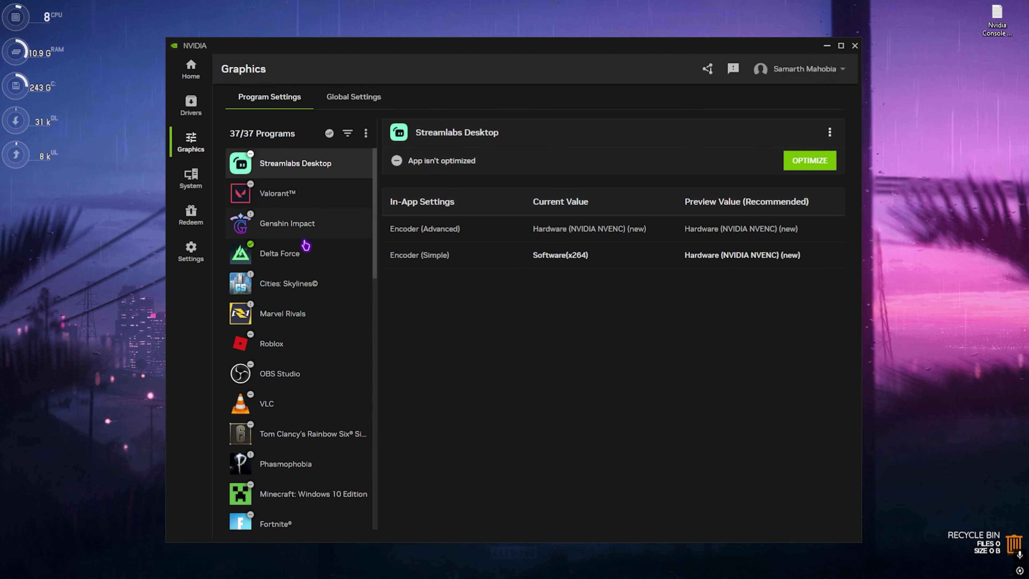
{"action": "left_click", "coordinate": [287, 320]}
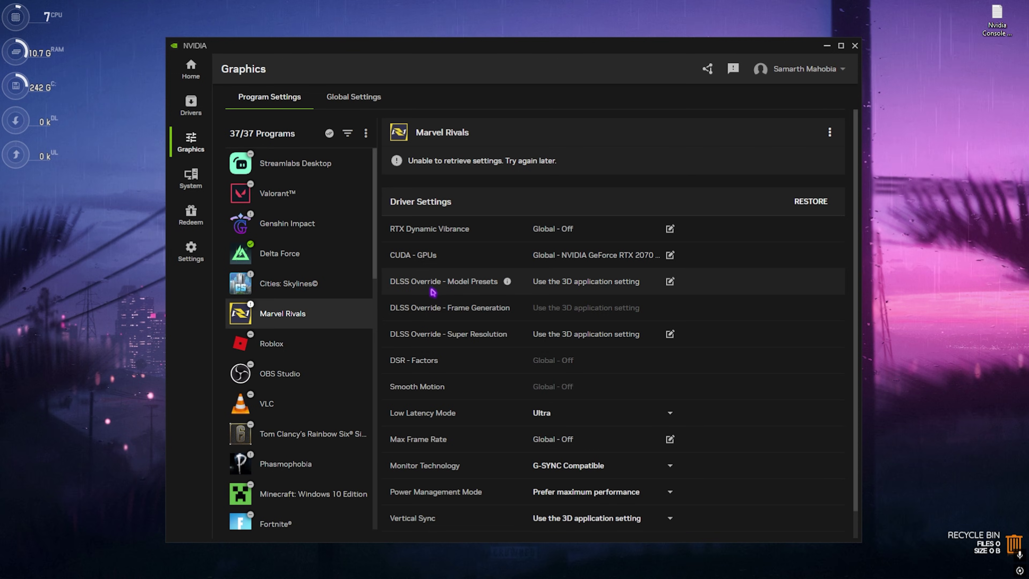
Step: Use per-technology DLSS presets for Marvel Rivals, set Ray Reconstruction and Super Resolution to Latest, and apply
{"action": "left_click", "coordinate": [583, 289]}
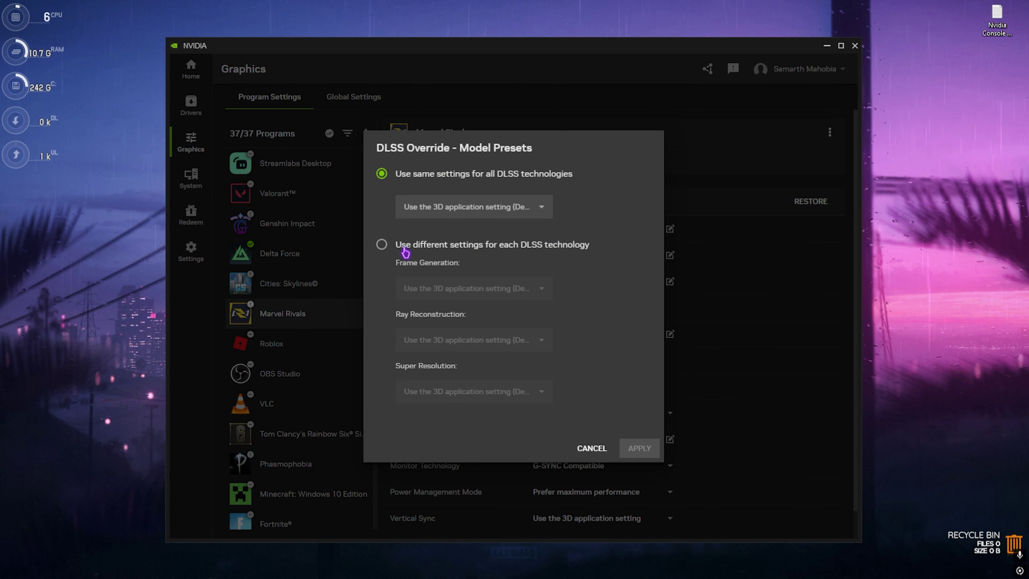
{"action": "left_click", "coordinate": [405, 247]}
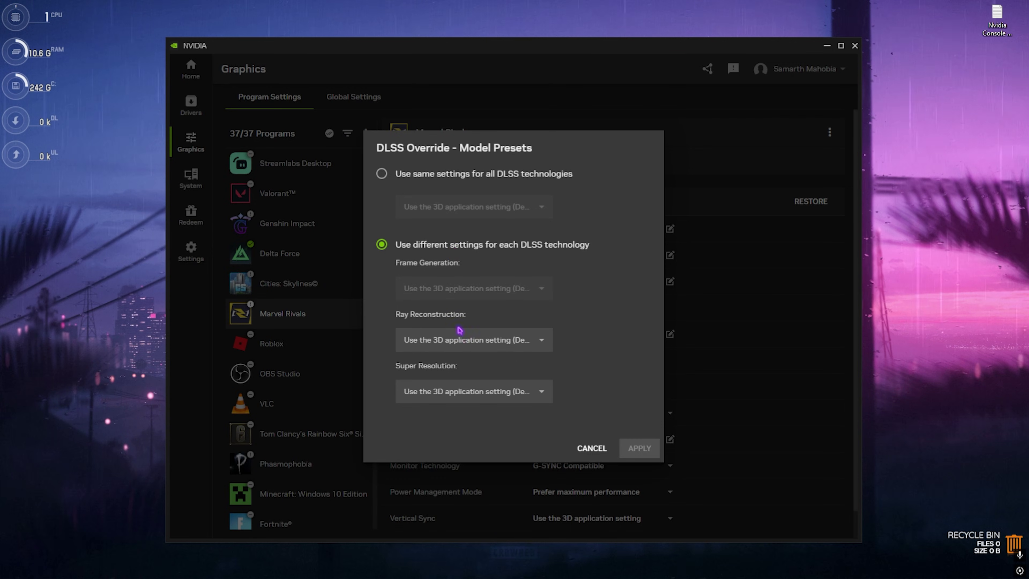
{"action": "left_click", "coordinate": [455, 340]}
{"action": "left_click", "coordinate": [417, 390]}
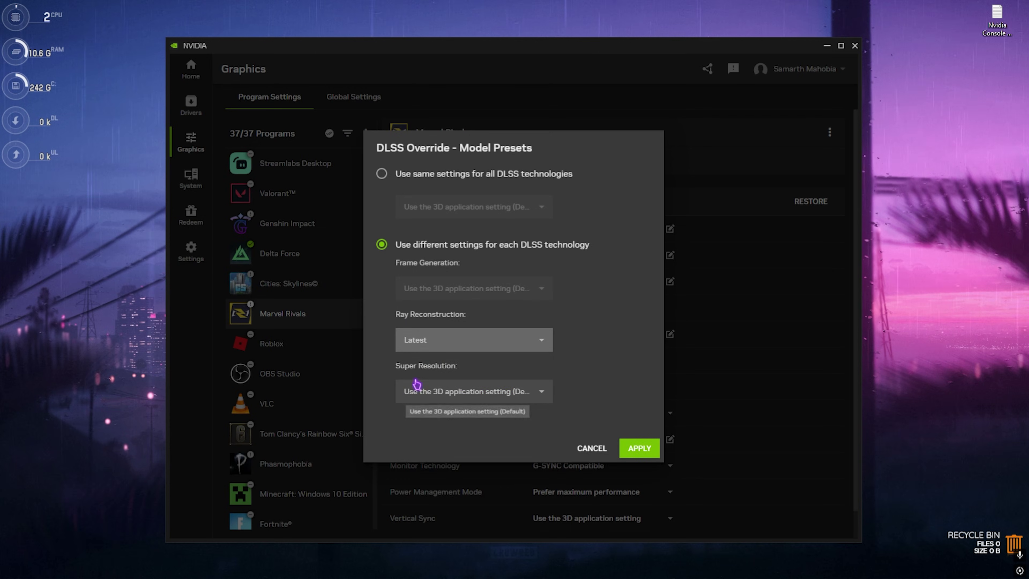
{"action": "left_click", "coordinate": [446, 391]}
{"action": "left_click", "coordinate": [446, 272]}
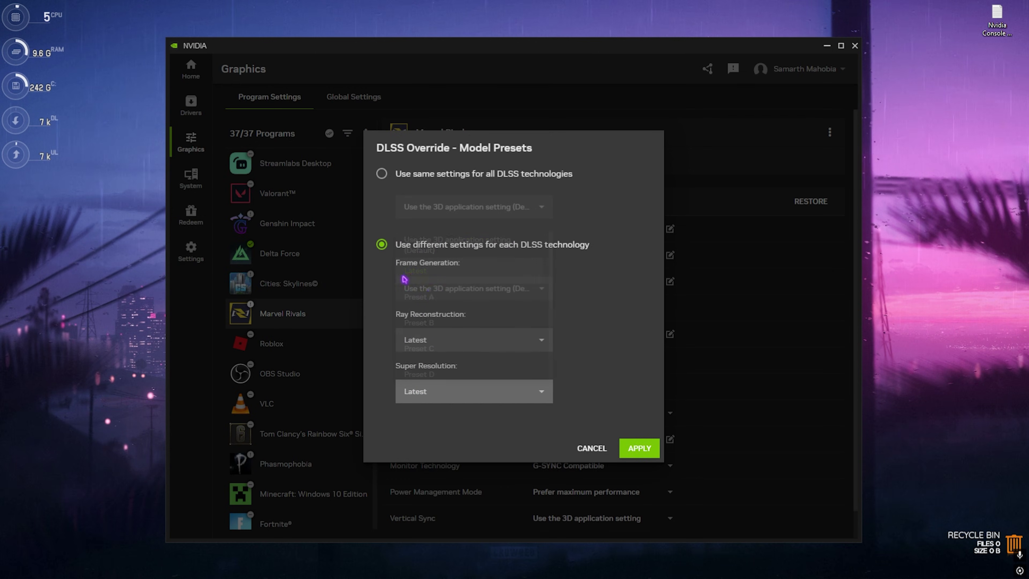
{"action": "left_click", "coordinate": [640, 448]}
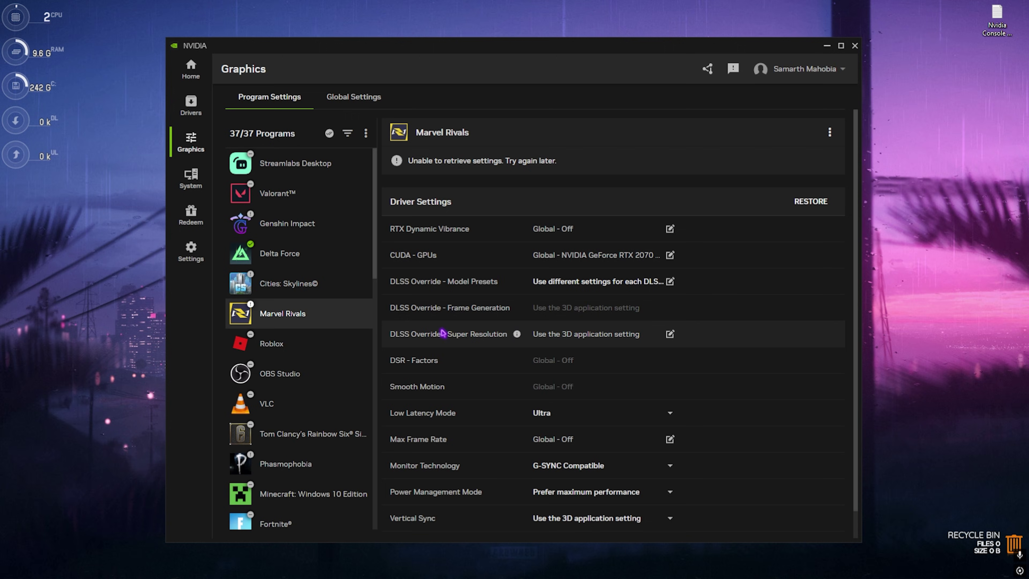
Step: Apply DLAA (100%) as Marvel Rivals' Super Resolution mode after briefly trying Ultra Performance (33%)
{"action": "left_click", "coordinate": [591, 334]}
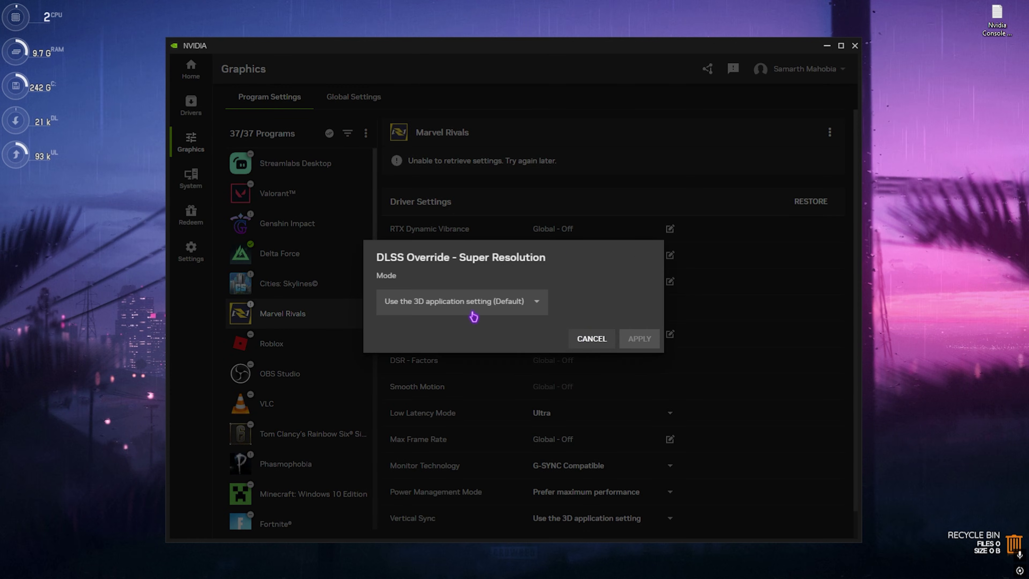
{"action": "left_click", "coordinate": [471, 308]}
{"action": "left_click", "coordinate": [412, 352]}
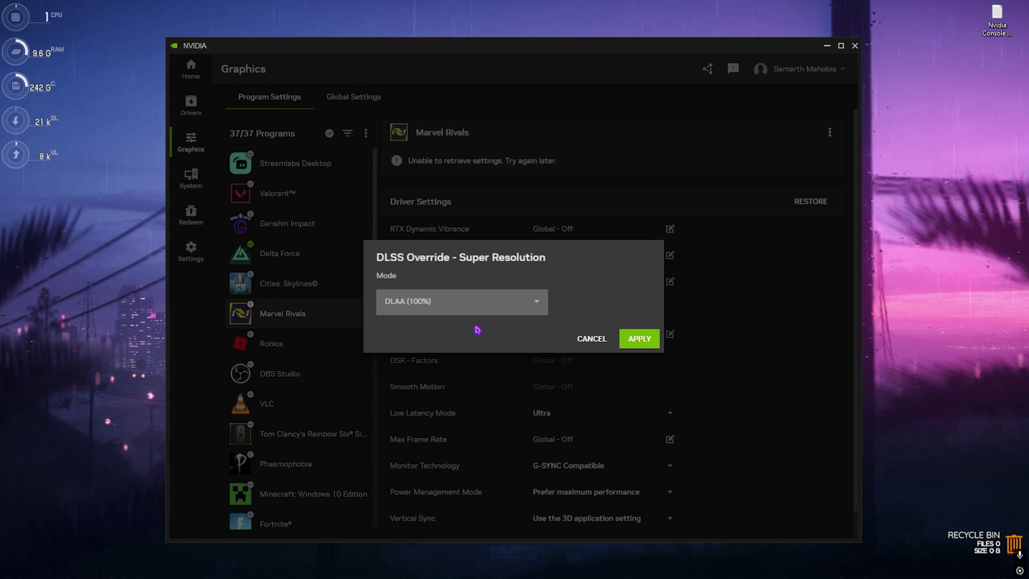
{"action": "left_click", "coordinate": [459, 311]}
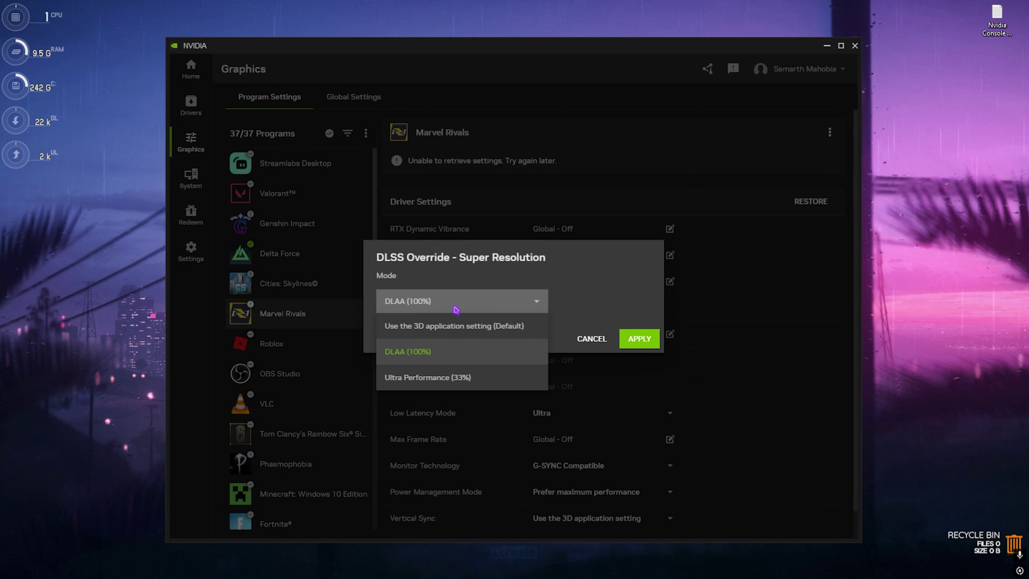
{"action": "left_click", "coordinate": [442, 378]}
{"action": "left_click", "coordinate": [460, 313]}
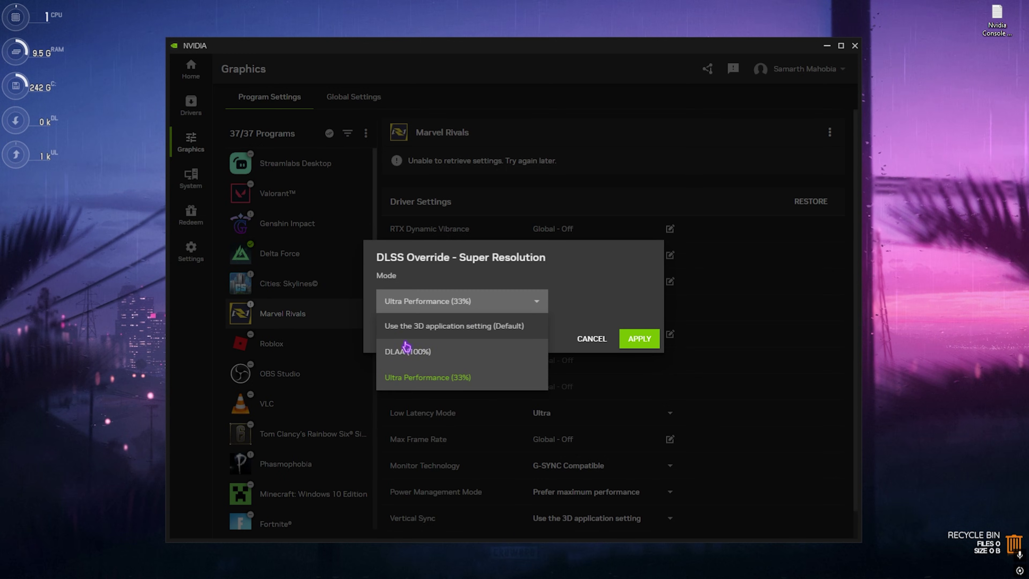
{"action": "left_click", "coordinate": [448, 356]}
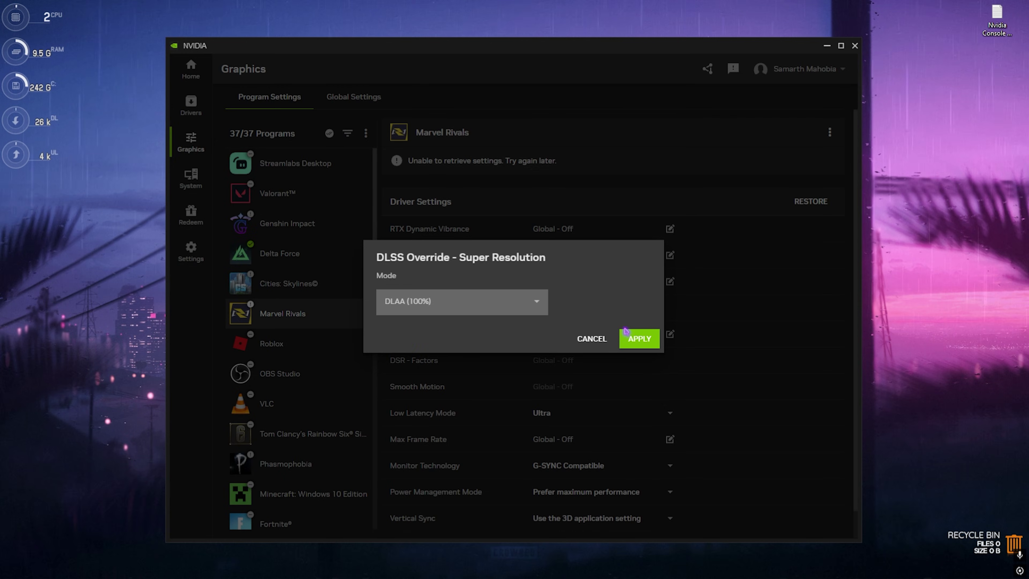
{"action": "left_click", "coordinate": [632, 338]}
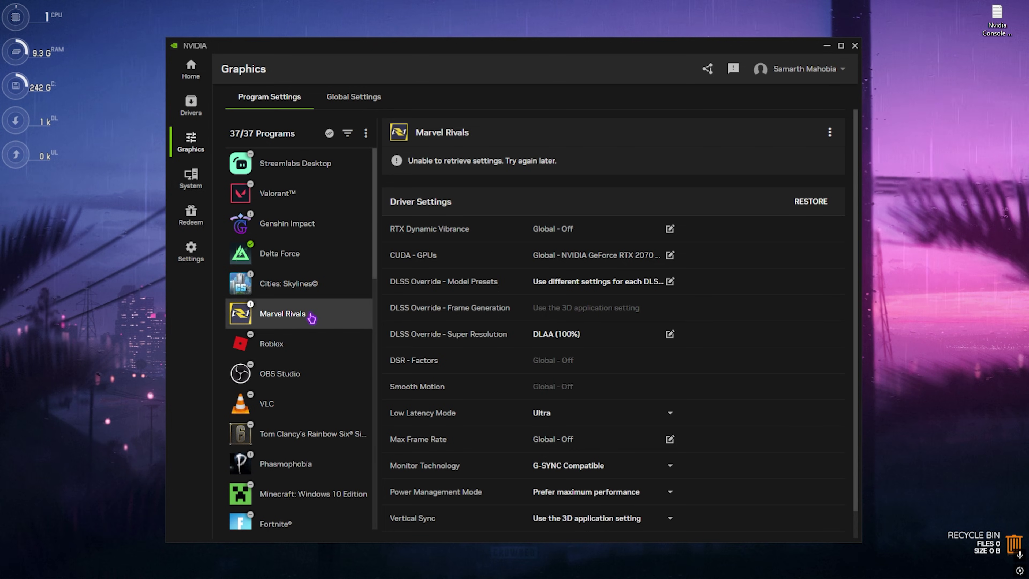
Step: Select Fortnite and apply the Latest DLSS Override model preset
{"action": "scroll", "coordinate": [449, 322], "scroll_direction": "down", "scroll_amount": 1}
{"action": "scroll", "coordinate": [300, 324], "scroll_direction": "down", "scroll_amount": 4}
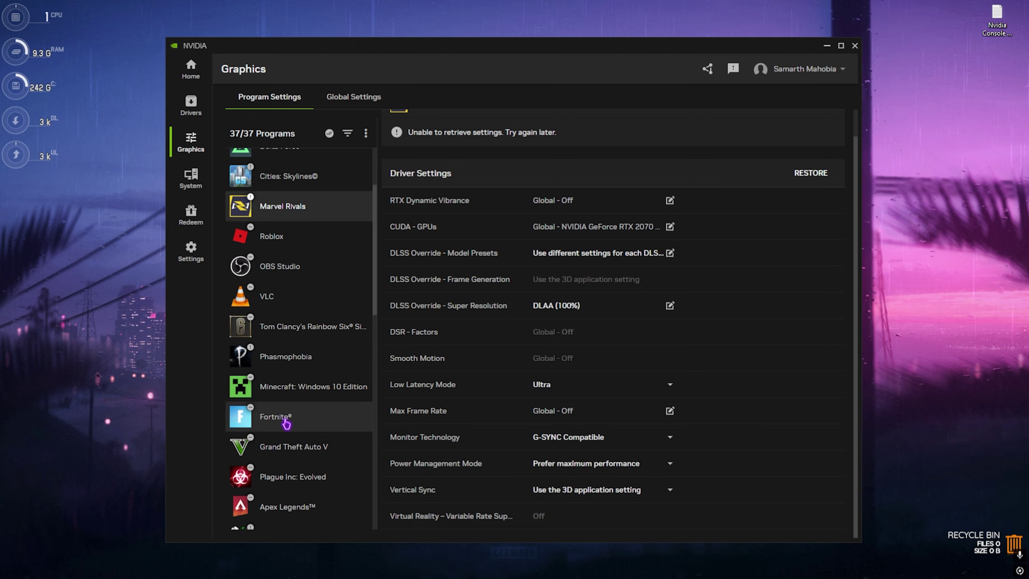
{"action": "left_click", "coordinate": [276, 416]}
{"action": "scroll", "coordinate": [495, 376], "scroll_direction": "down", "scroll_amount": 15}
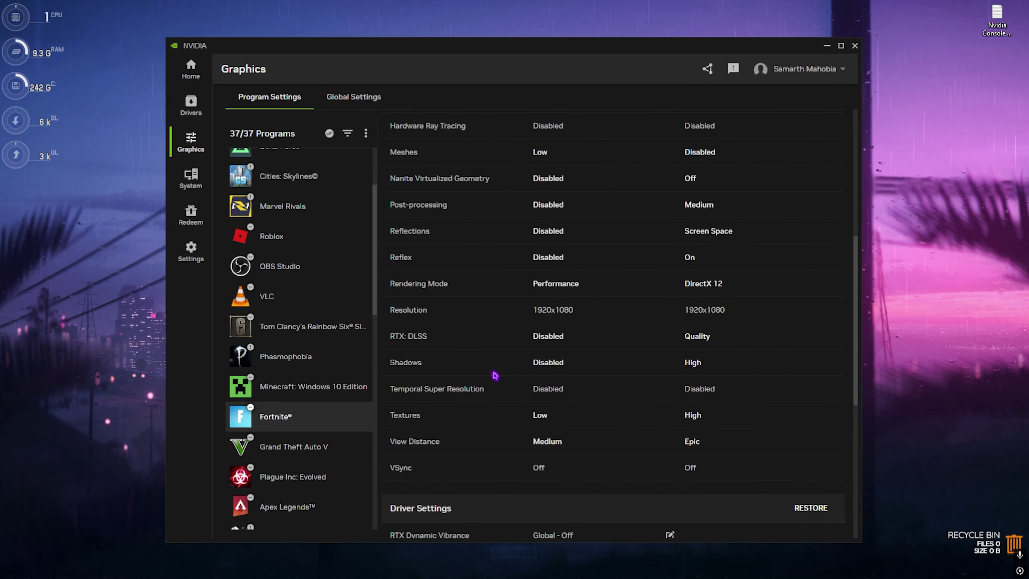
{"action": "scroll", "coordinate": [495, 376], "scroll_direction": "down", "scroll_amount": 2}
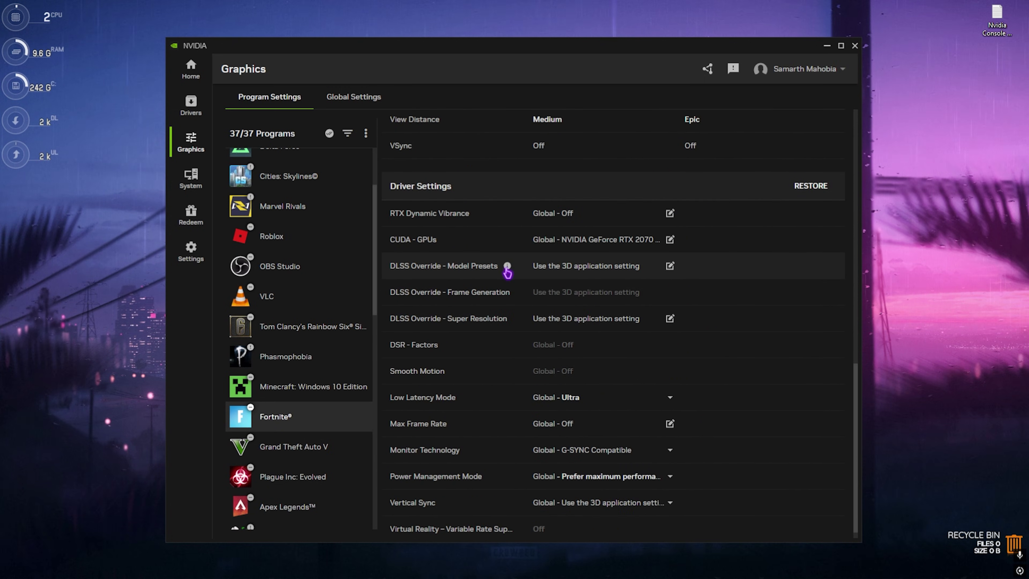
{"action": "left_click", "coordinate": [576, 265]}
{"action": "left_click", "coordinate": [449, 209]}
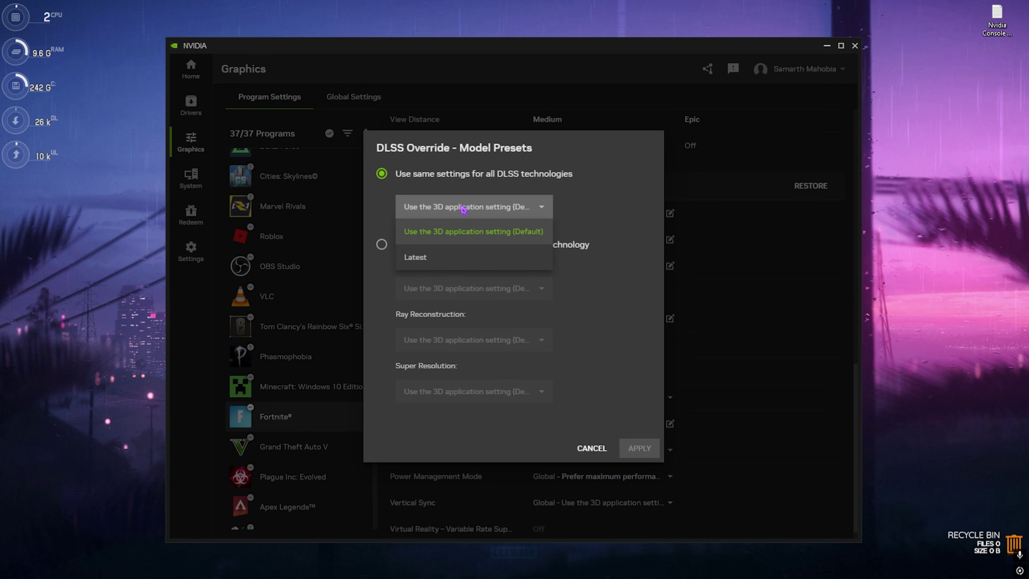
{"action": "left_click", "coordinate": [481, 260]}
{"action": "left_click", "coordinate": [640, 448]}
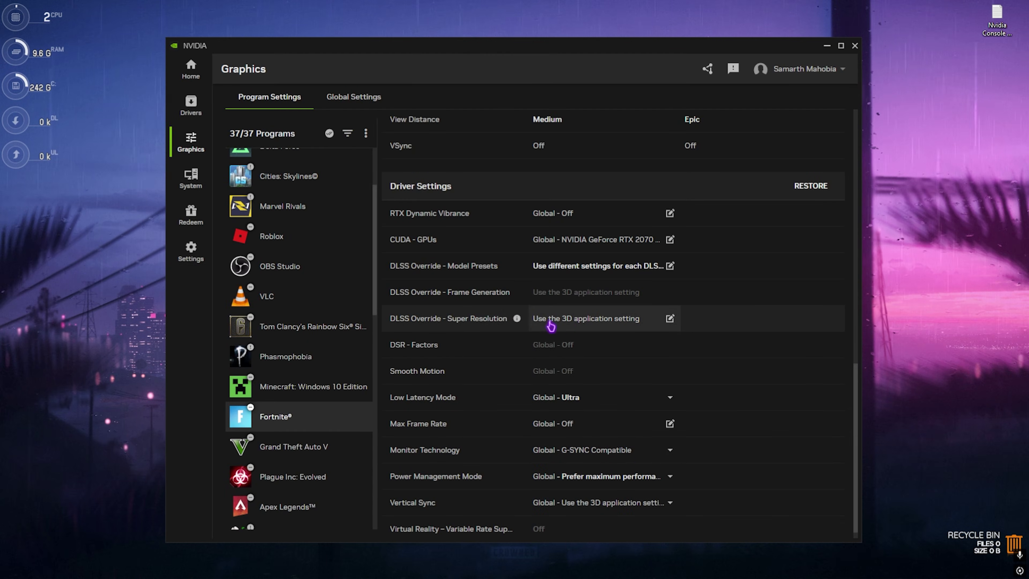
Step: Apply DLAA (100%) Super Resolution for Fortnite, then move the hero forward in Marvel Rivals
{"action": "left_click", "coordinate": [523, 327]}
{"action": "left_click", "coordinate": [462, 302]}
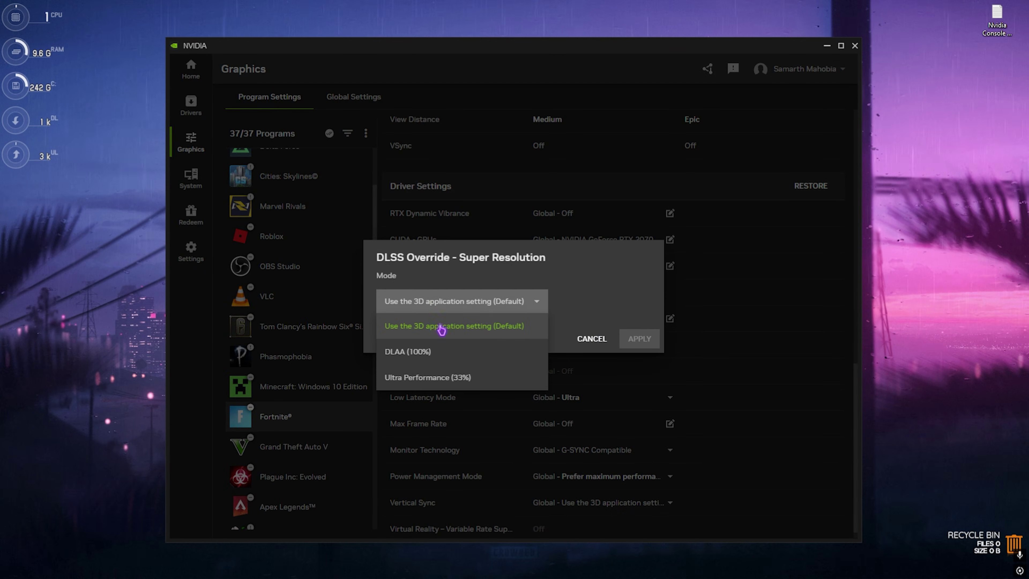
{"action": "left_click", "coordinate": [425, 350]}
{"action": "left_click", "coordinate": [639, 339]}
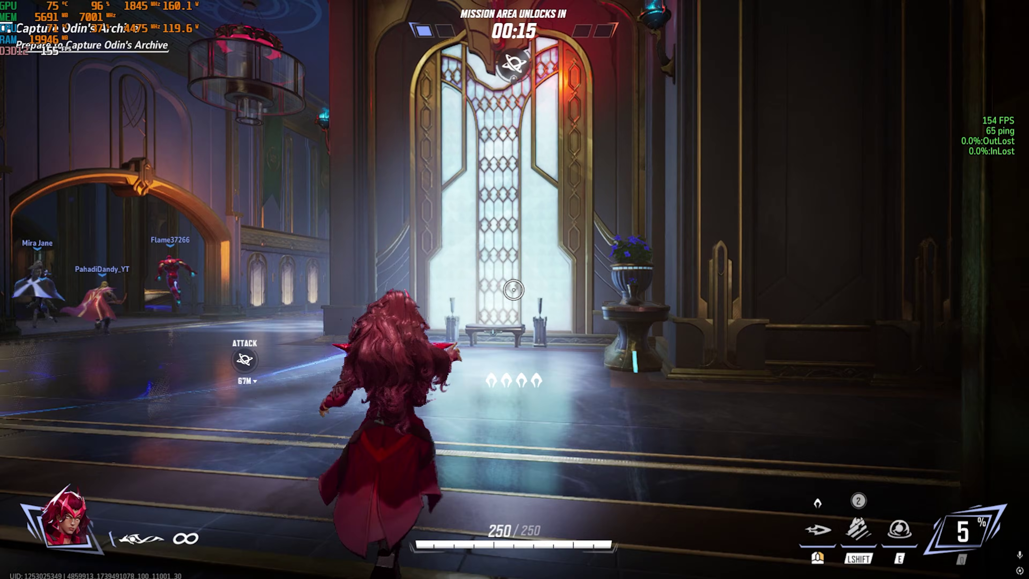
{"action": "key", "text": "w"}
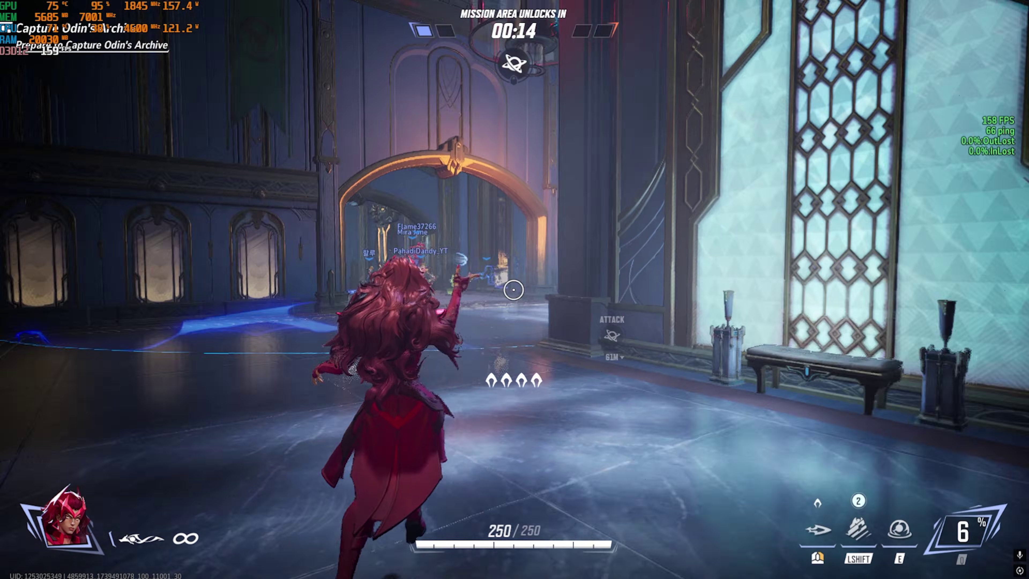